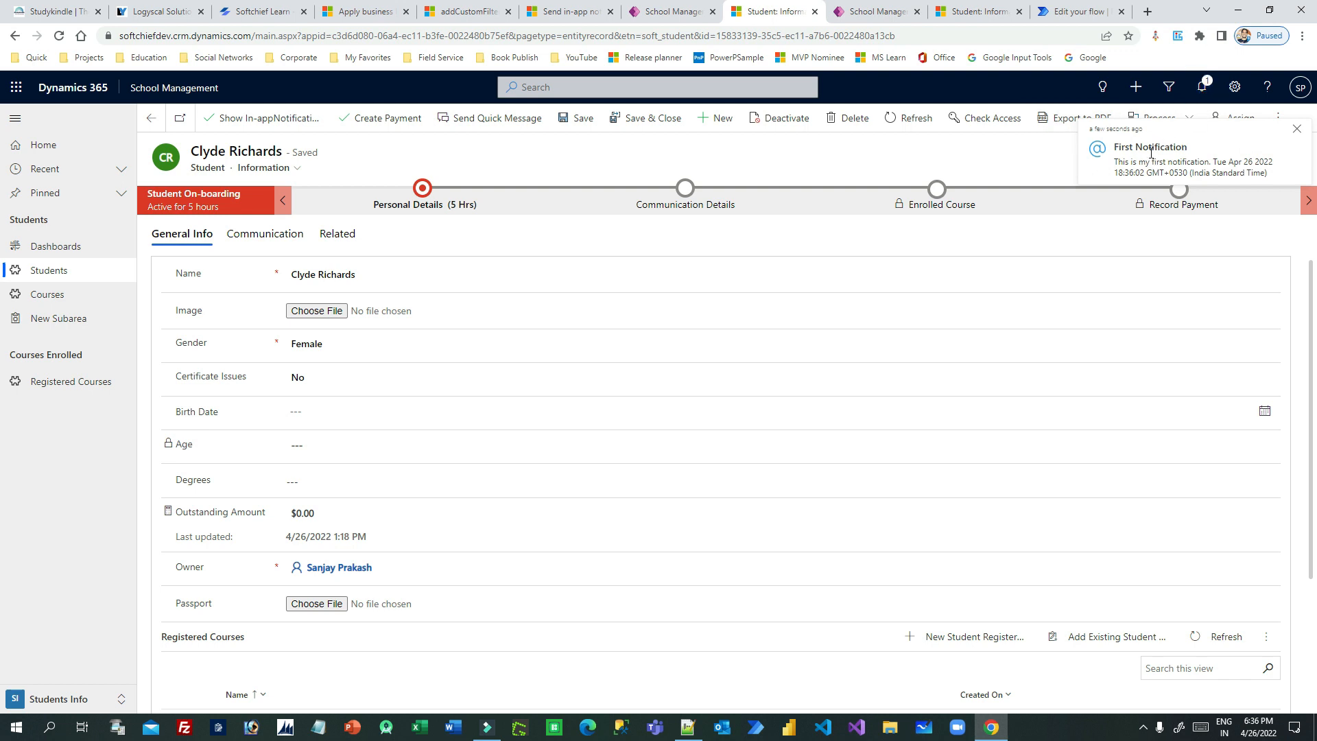
- Open the notification centre and compare the First Notification's title and body with the title and body in the script
{"action": "left_click", "coordinate": [1202, 86]}
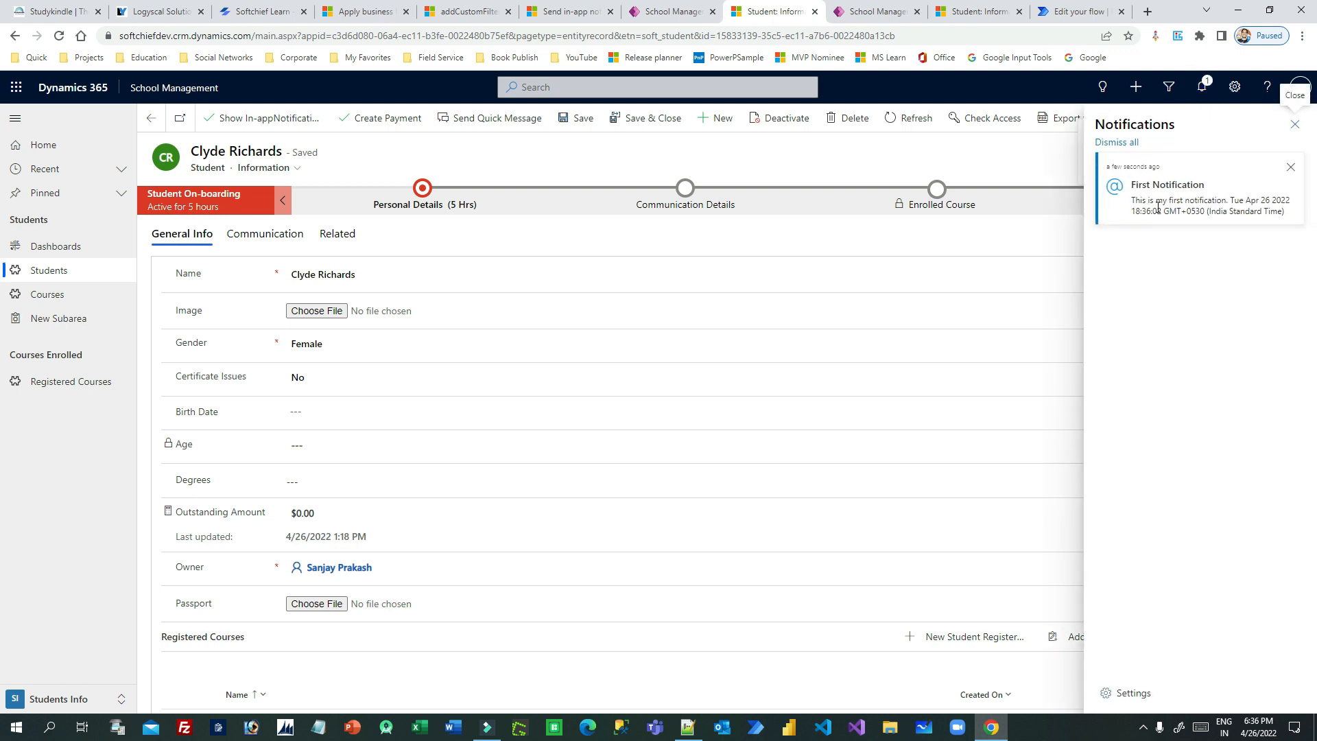
{"action": "left_click_drag", "start_coordinate": [1142, 185], "coordinate": [1196, 186]}
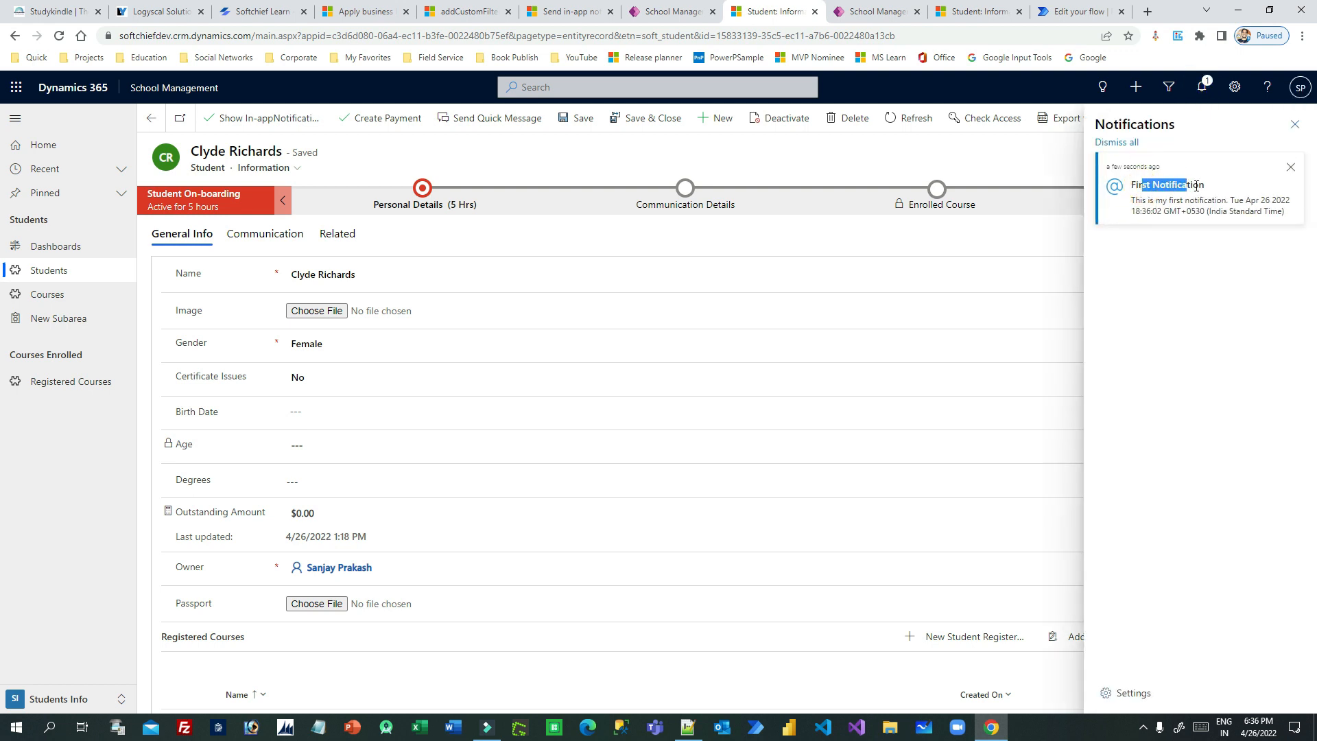
{"action": "key", "text": "alt+Tab"}
{"action": "left_click", "coordinate": [518, 291]}
{"action": "left_click_drag", "start_coordinate": [343, 248], "coordinate": [552, 247]}
{"action": "key", "text": "alt+Tab"}
{"action": "left_click_drag", "start_coordinate": [1132, 199], "coordinate": [1269, 214]}
{"action": "left_click", "coordinate": [1272, 214]}
{"action": "left_click_drag", "start_coordinate": [1131, 200], "coordinate": [1281, 226]}
{"action": "left_click", "coordinate": [1228, 201]}
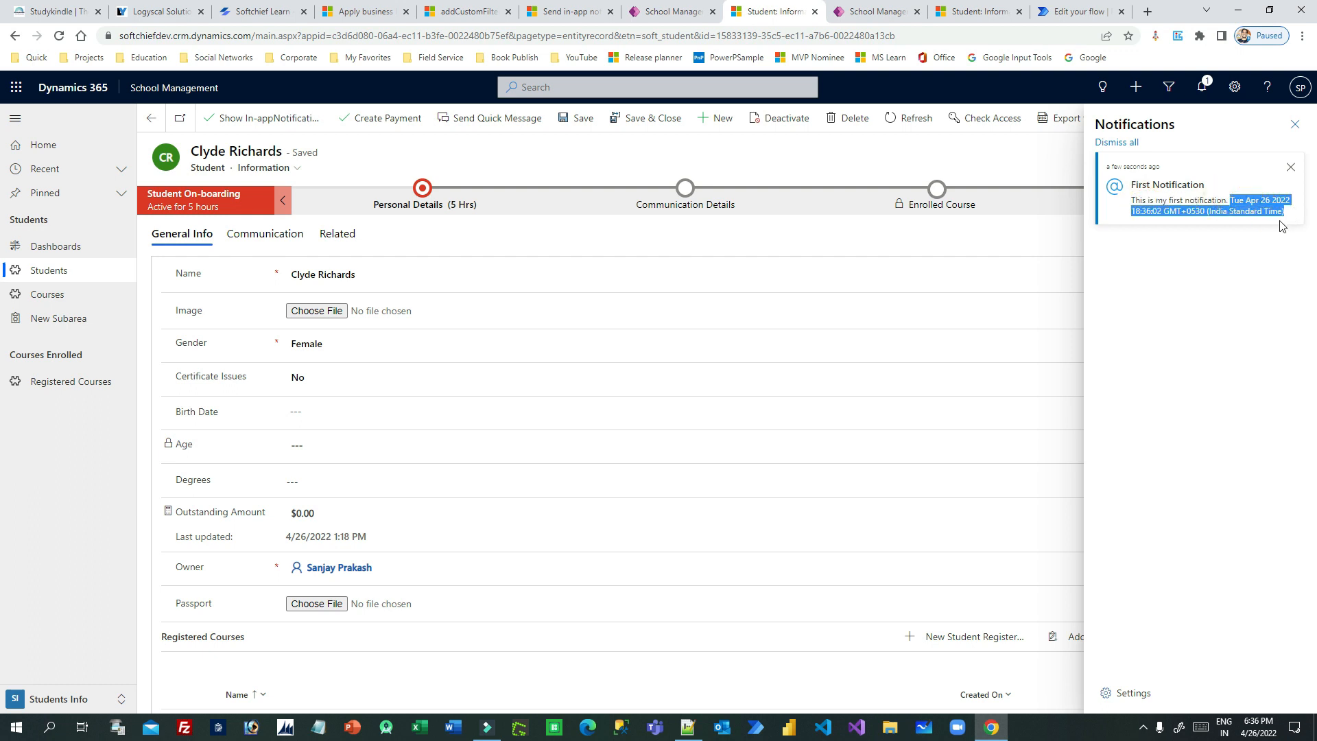
{"action": "left_click", "coordinate": [1218, 270]}
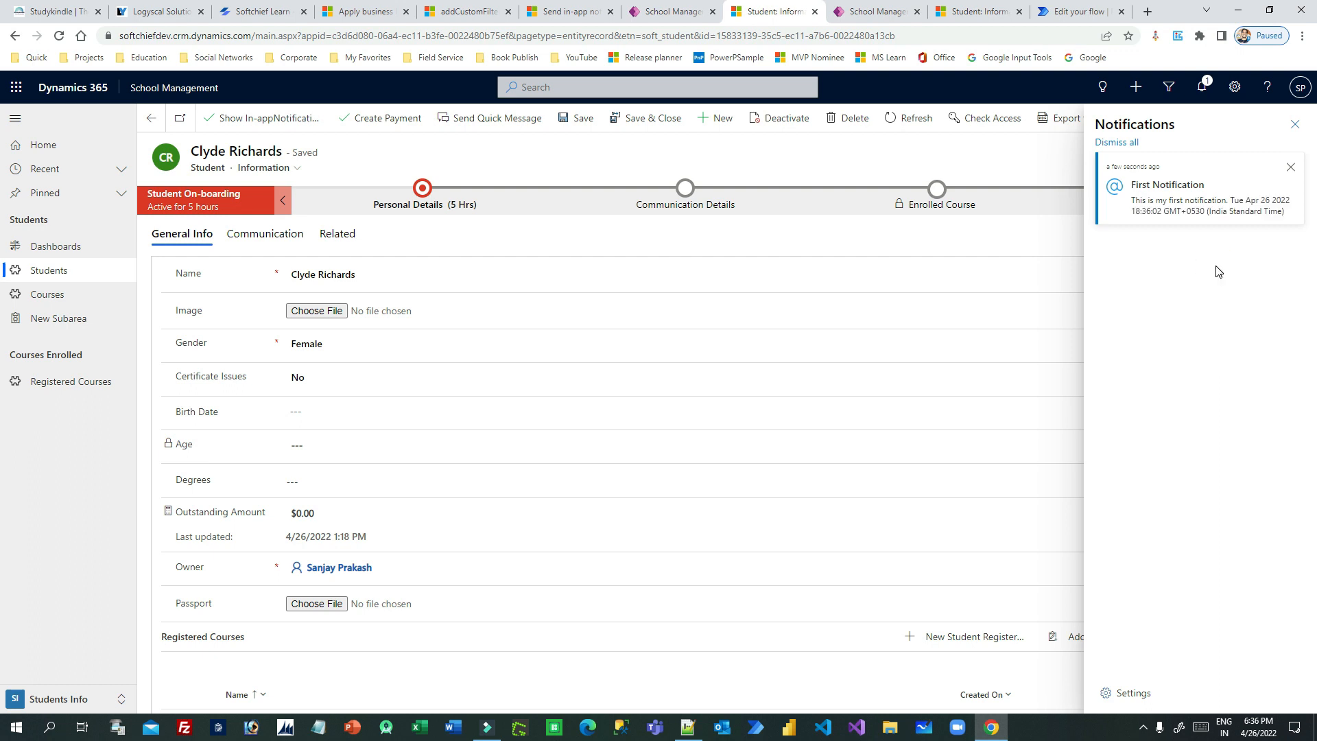
- Dismiss the First Notification in the notification centre and close the notification pane
{"action": "left_click", "coordinate": [267, 122]}
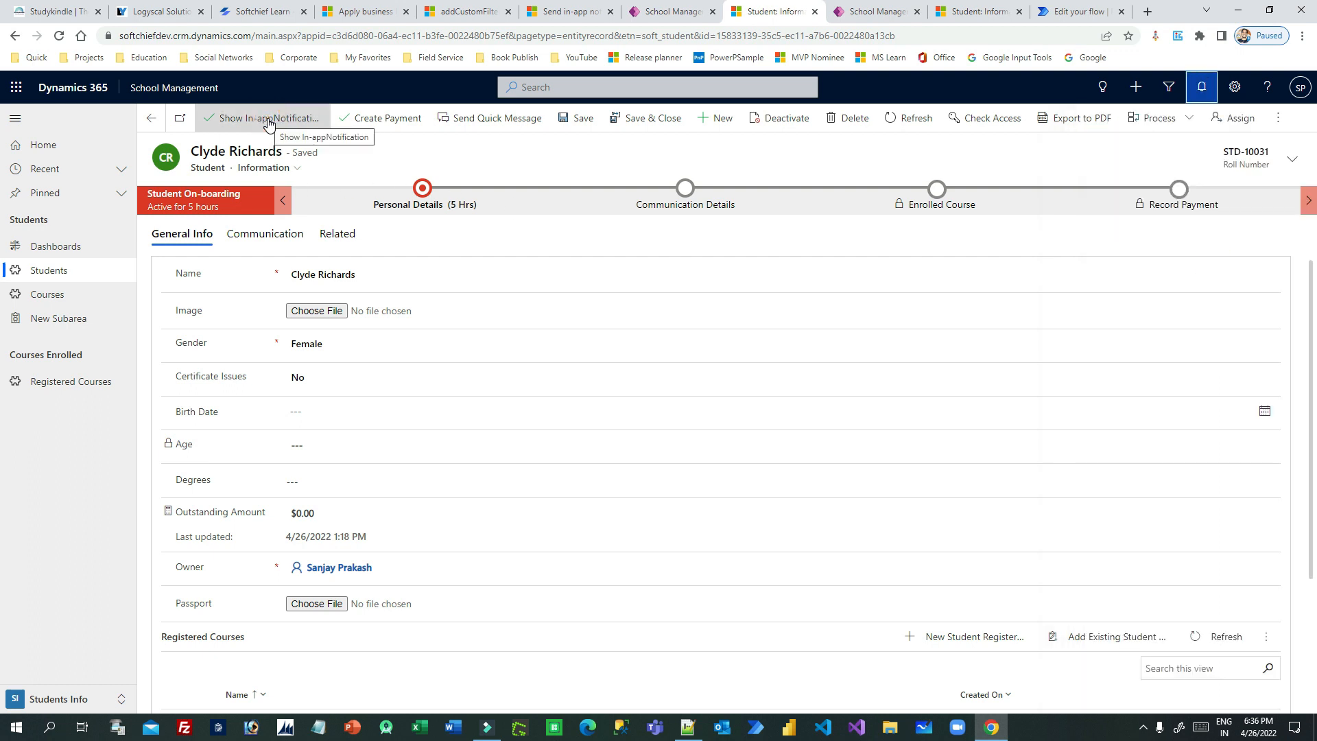
{"action": "left_click", "coordinate": [1201, 87]}
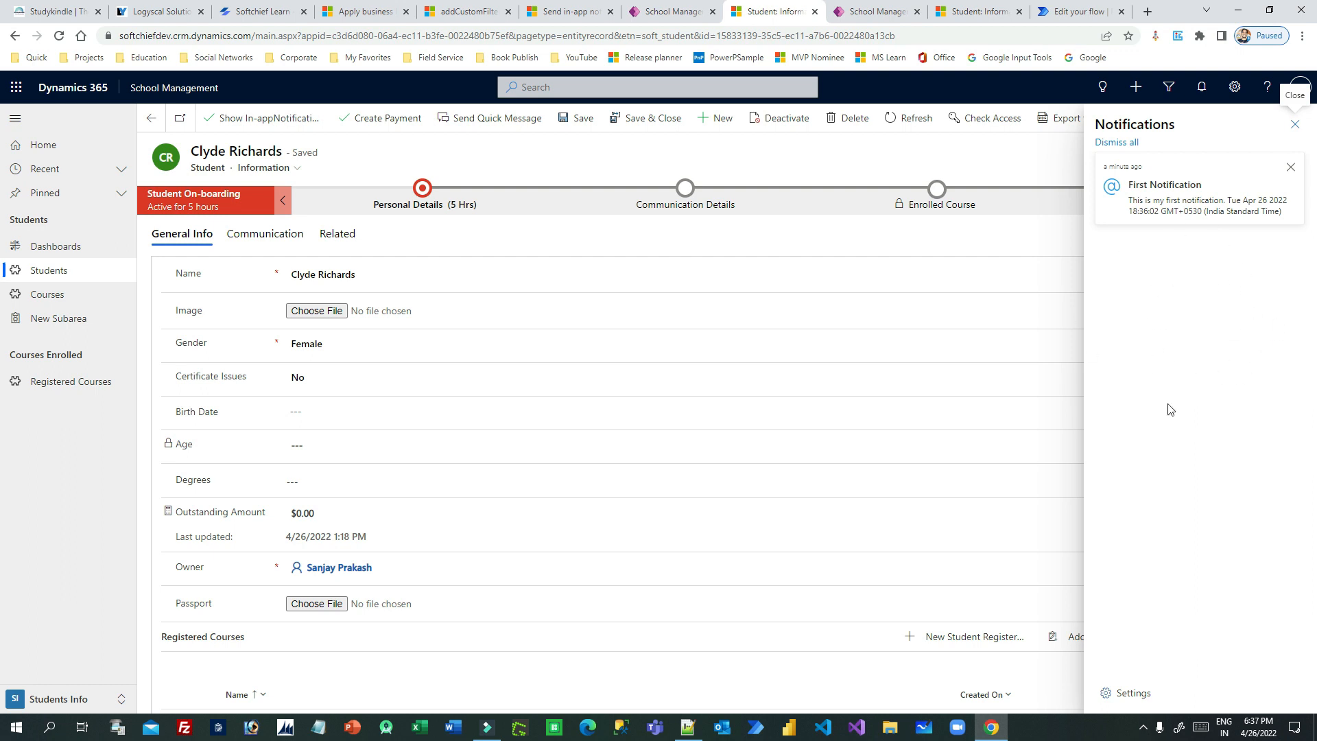
{"action": "left_click", "coordinate": [1218, 377]}
{"action": "left_click", "coordinate": [1290, 168]}
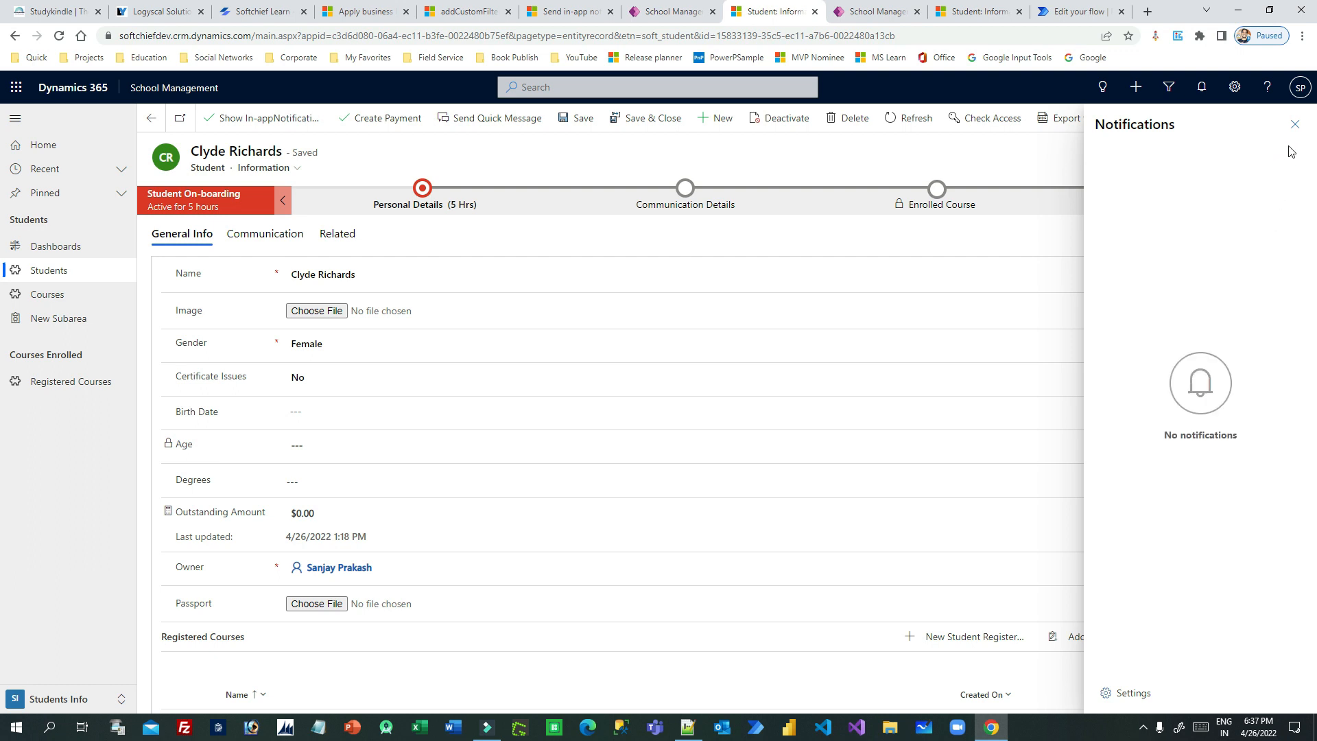
{"action": "left_click", "coordinate": [1293, 126]}
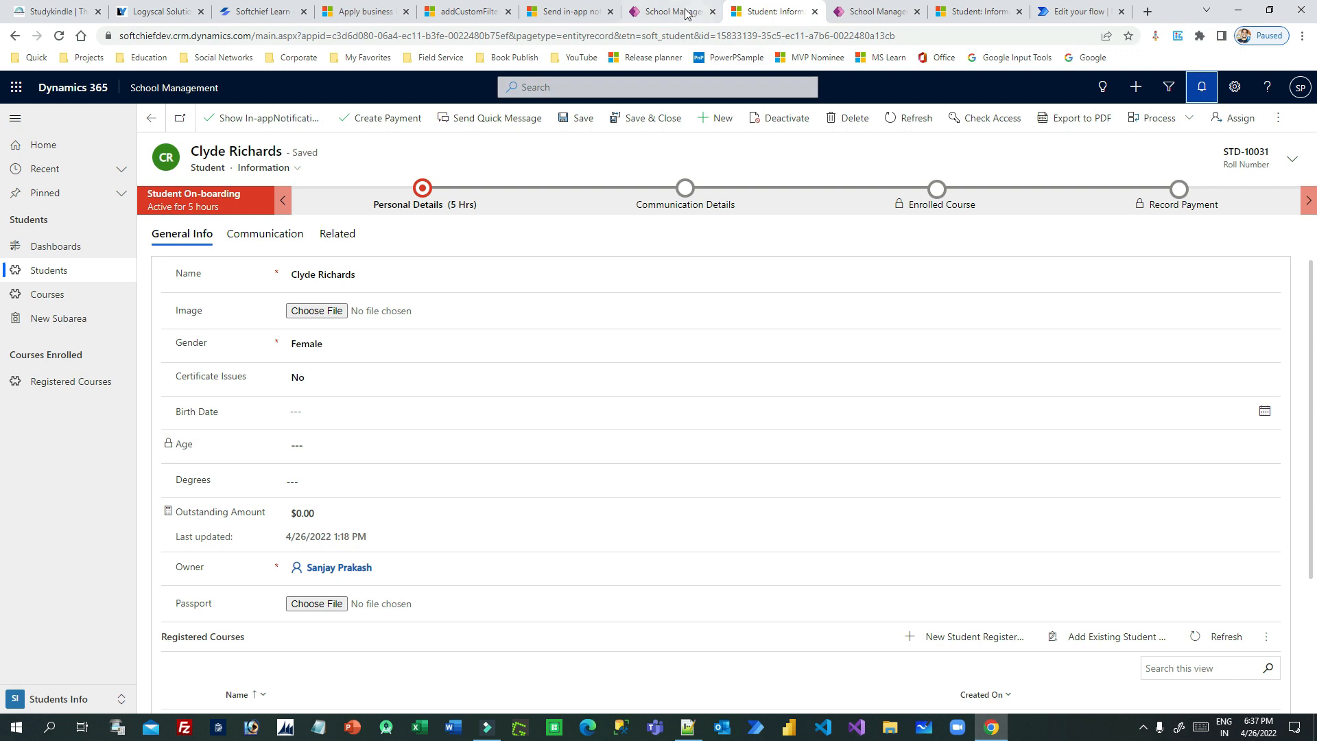
- Examine the JavaScript sample for a notification with one action in the Microsoft documentation on sending in-app notifications
{"action": "left_click", "coordinate": [569, 11]}
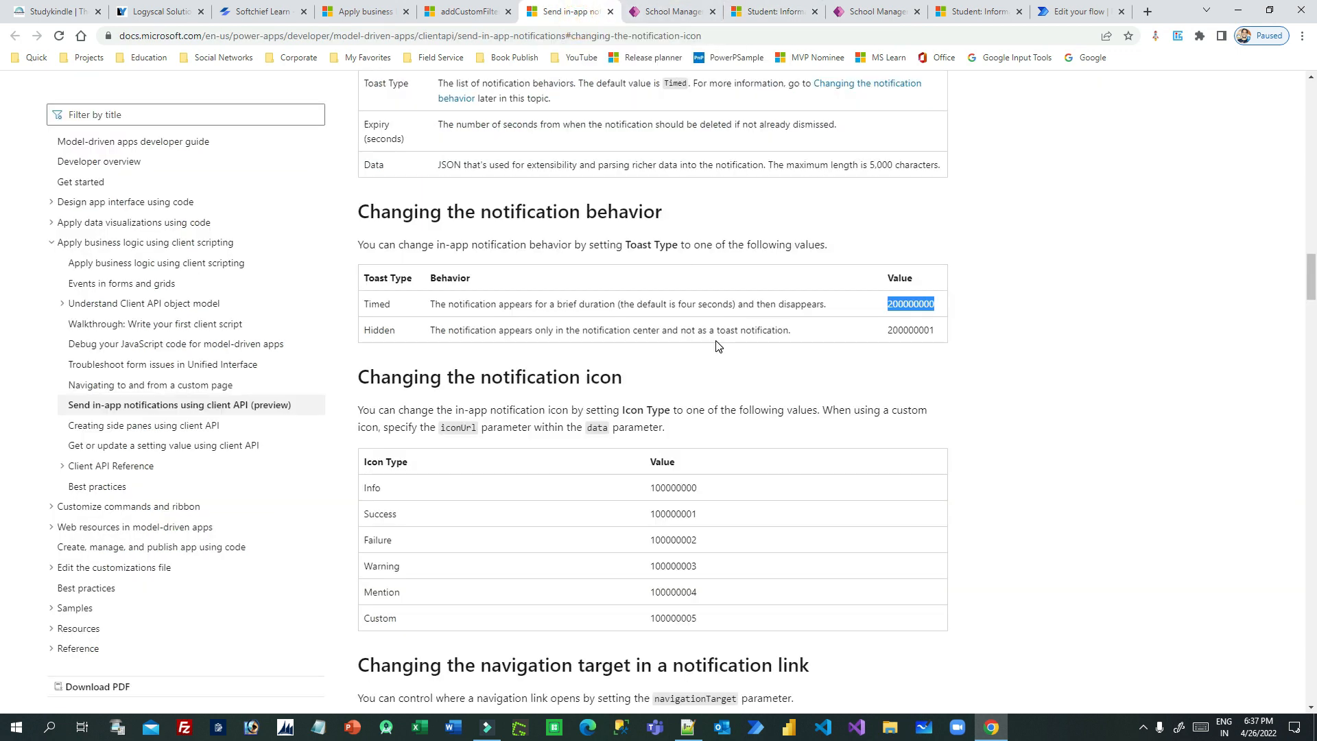
{"action": "scroll", "coordinate": [734, 359], "scroll_direction": "down", "scroll_amount": 15}
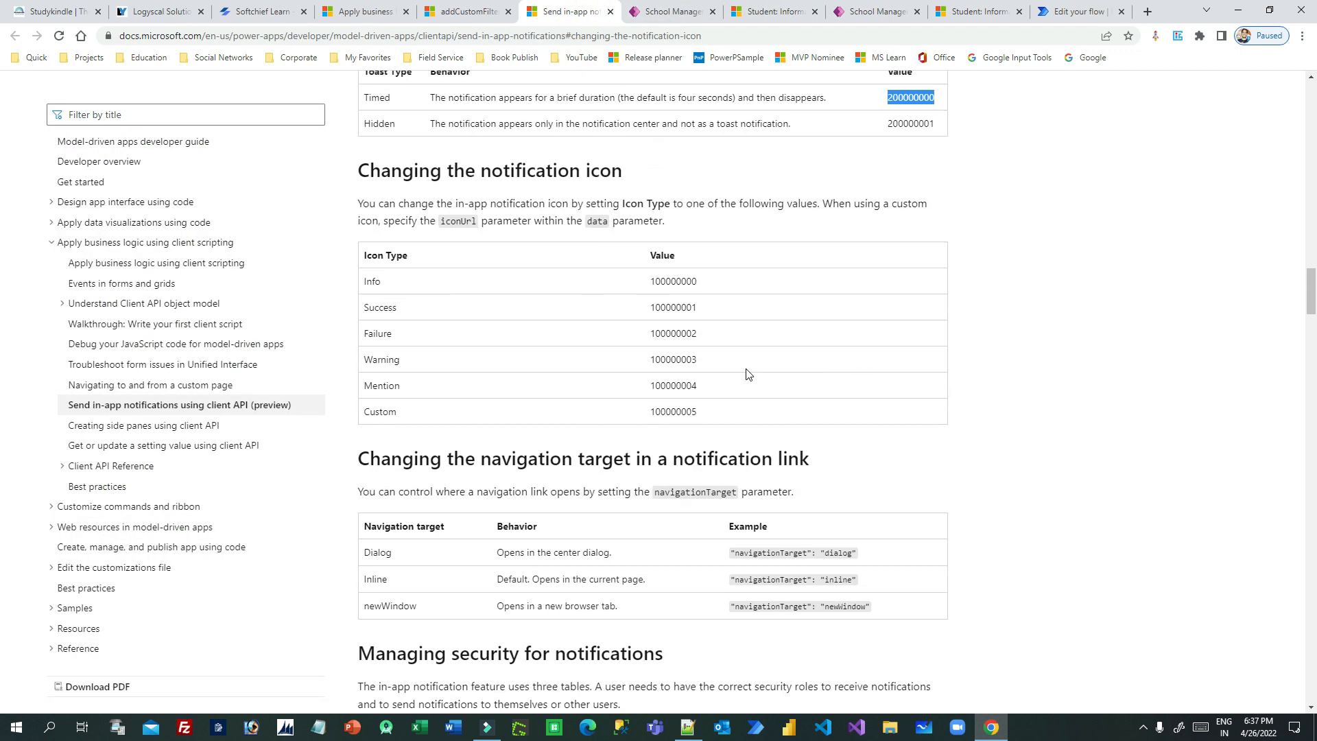
{"action": "scroll", "coordinate": [744, 371], "scroll_direction": "down", "scroll_amount": 20}
{"action": "scroll", "coordinate": [748, 374], "scroll_direction": "up", "scroll_amount": 10}
{"action": "scroll", "coordinate": [751, 373], "scroll_direction": "down", "scroll_amount": 20}
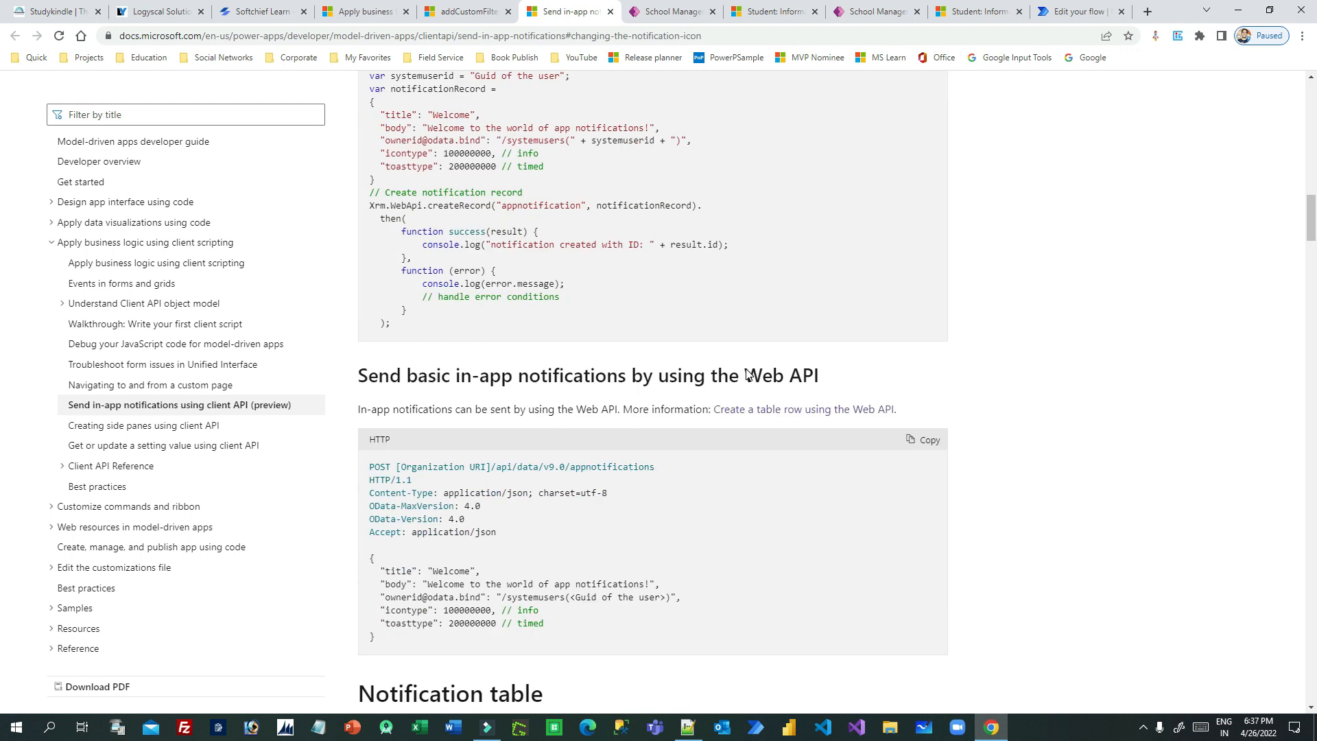
{"action": "scroll", "coordinate": [752, 373], "scroll_direction": "down", "scroll_amount": 15}
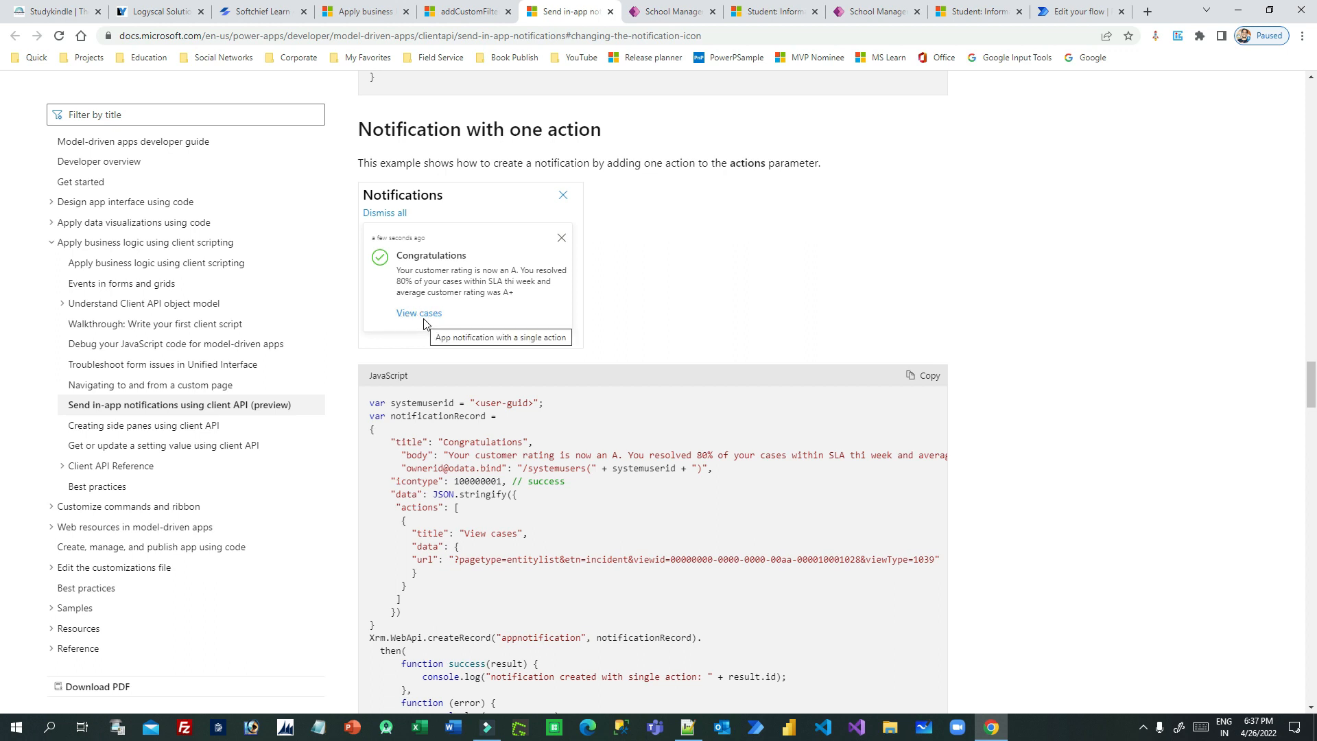
{"action": "scroll", "coordinate": [424, 324], "scroll_direction": "down", "scroll_amount": 1}
{"action": "left_click_drag", "start_coordinate": [384, 423], "coordinate": [420, 544]}
{"action": "left_click", "coordinate": [420, 543]}
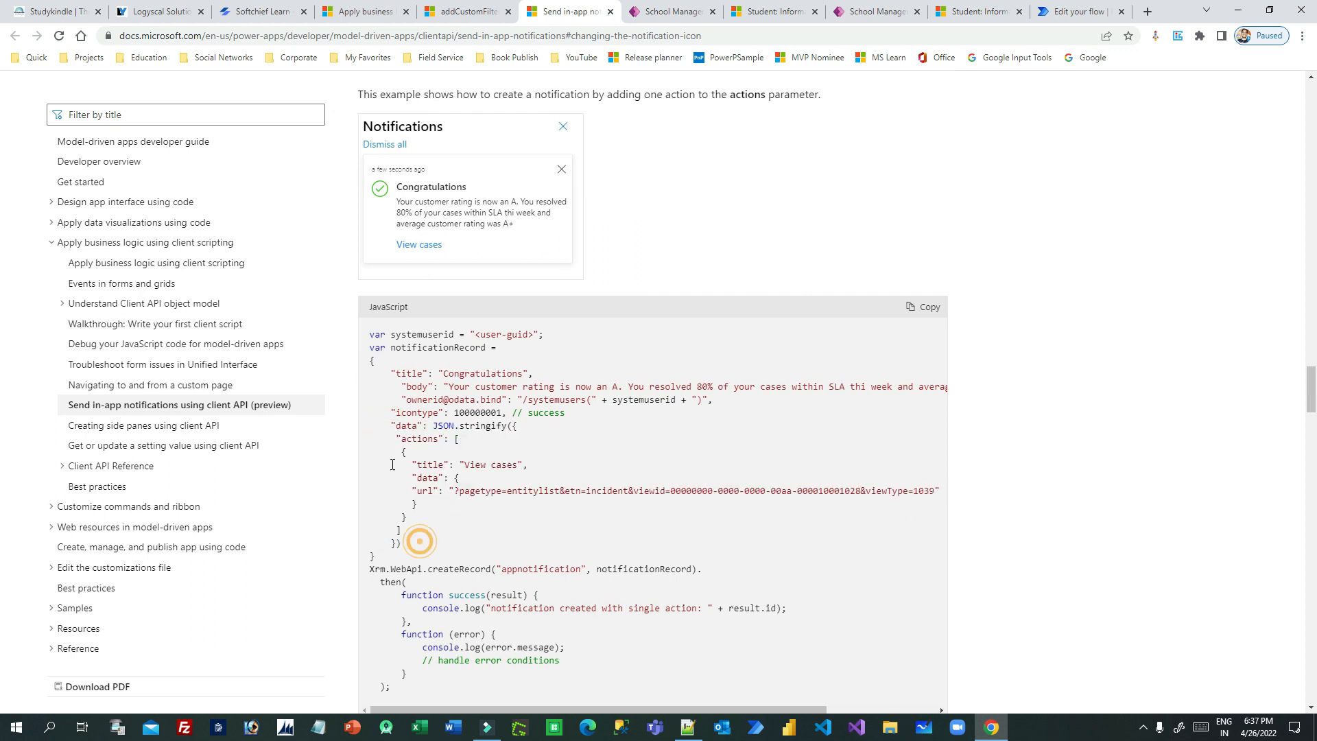
{"action": "left_click_drag", "start_coordinate": [386, 412], "coordinate": [433, 537]}
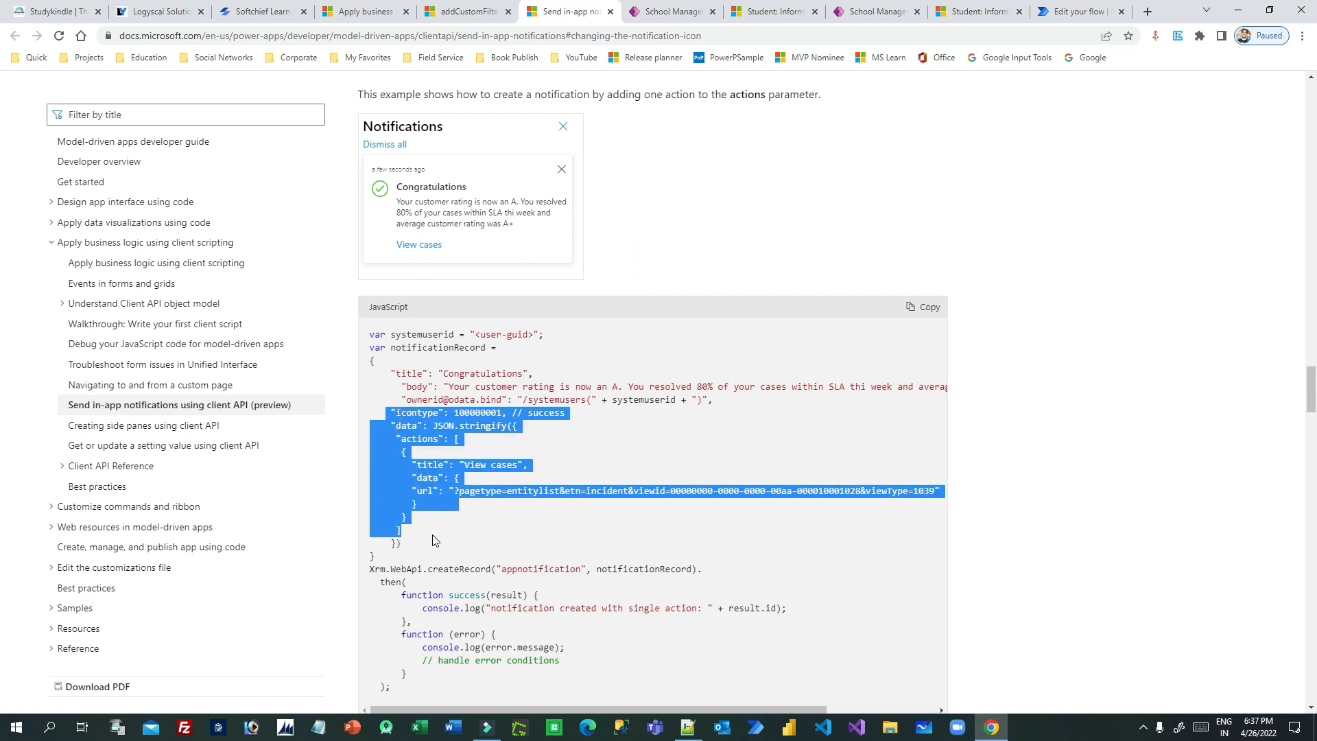
{"action": "left_click", "coordinate": [433, 541]}
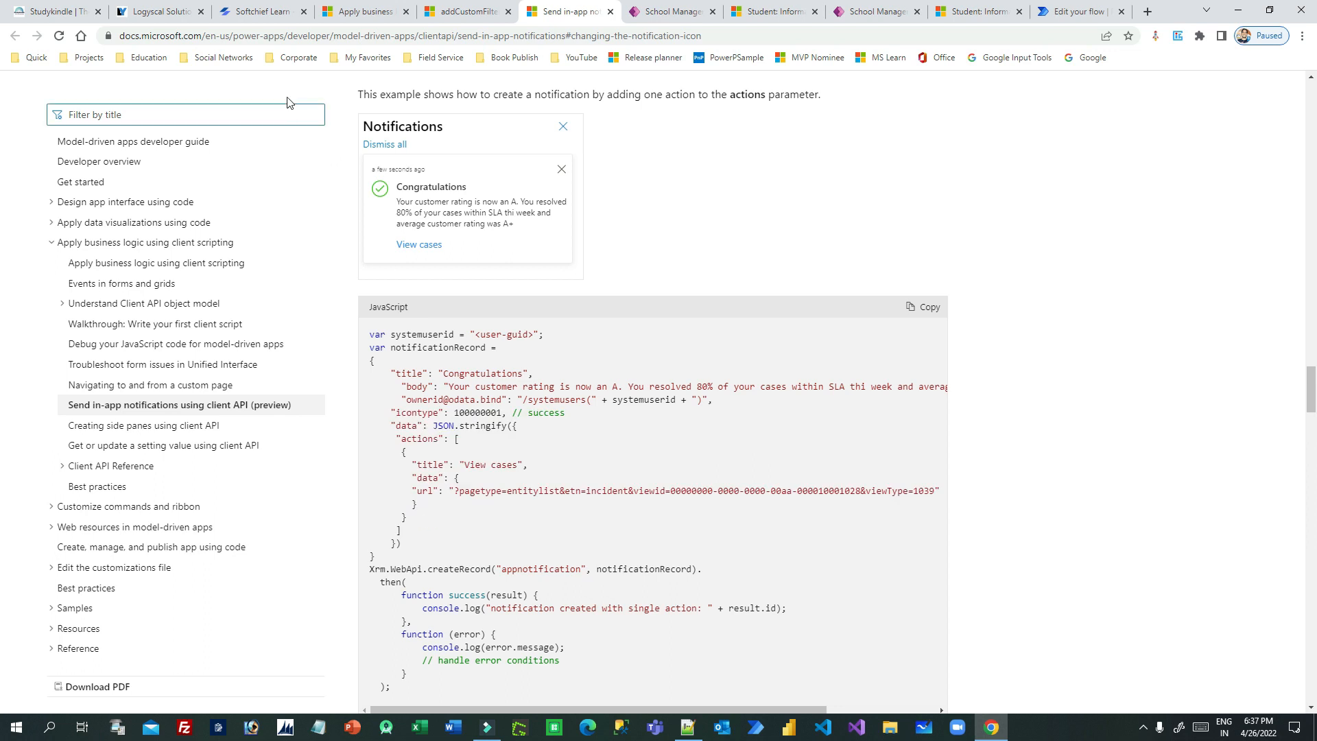
{"action": "left_click", "coordinate": [435, 506]}
- Review the documentation samples for notifications with multiple actions and with a custom body definition
{"action": "scroll", "coordinate": [453, 480], "scroll_direction": "down", "scroll_amount": 1}
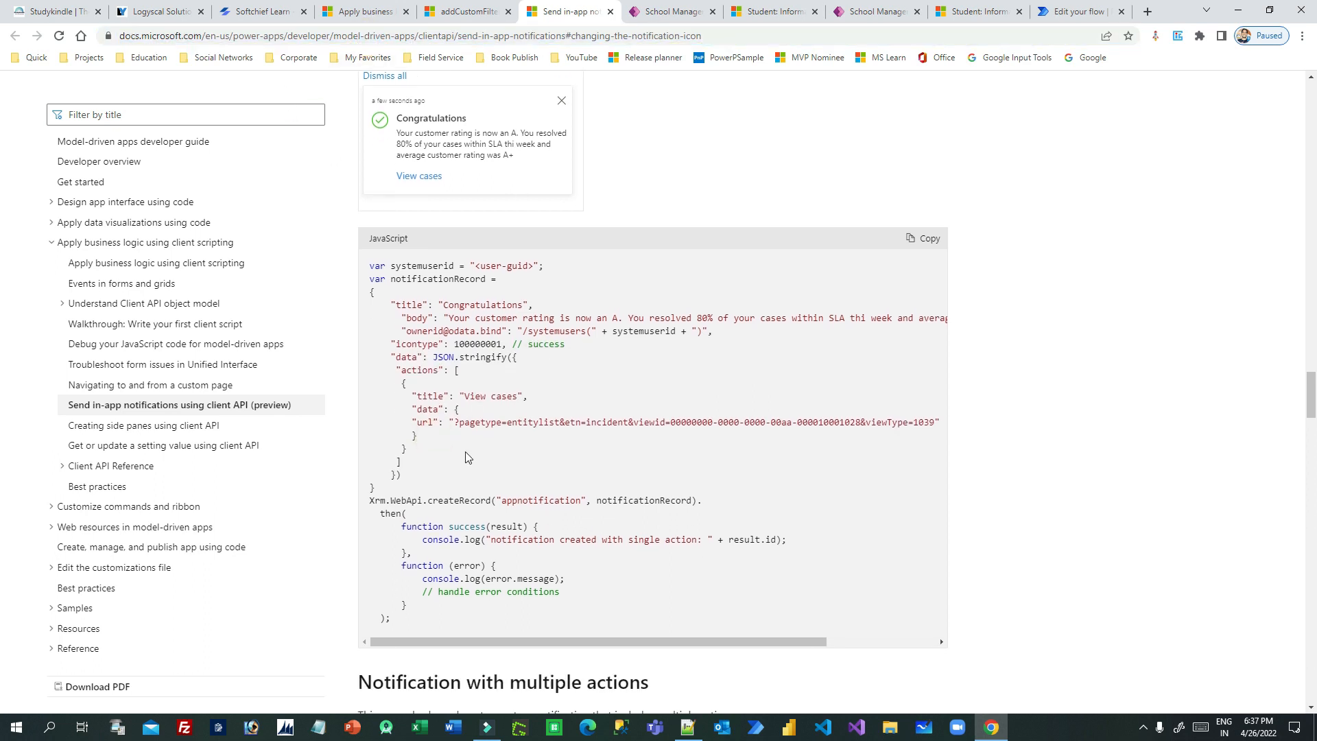
{"action": "scroll", "coordinate": [638, 397], "scroll_direction": "down", "scroll_amount": 8}
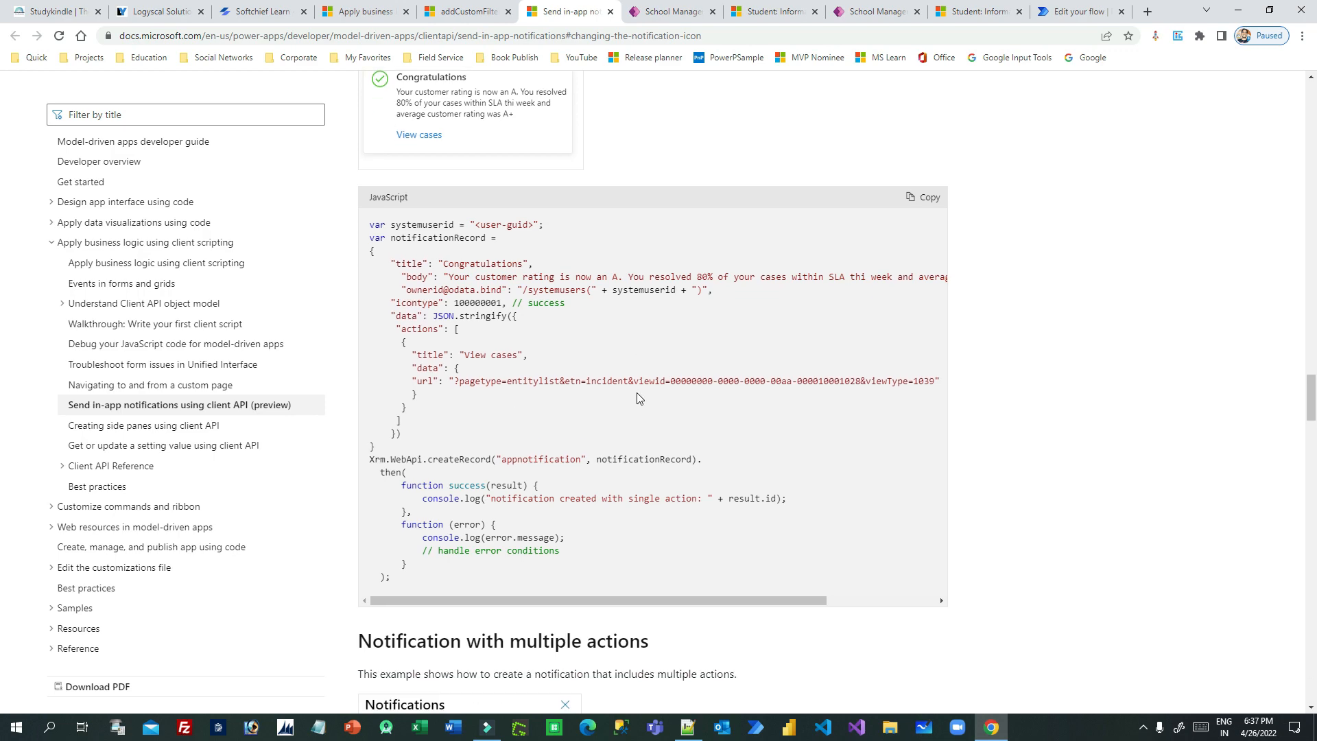
{"action": "scroll", "coordinate": [638, 398], "scroll_direction": "down", "scroll_amount": 13}
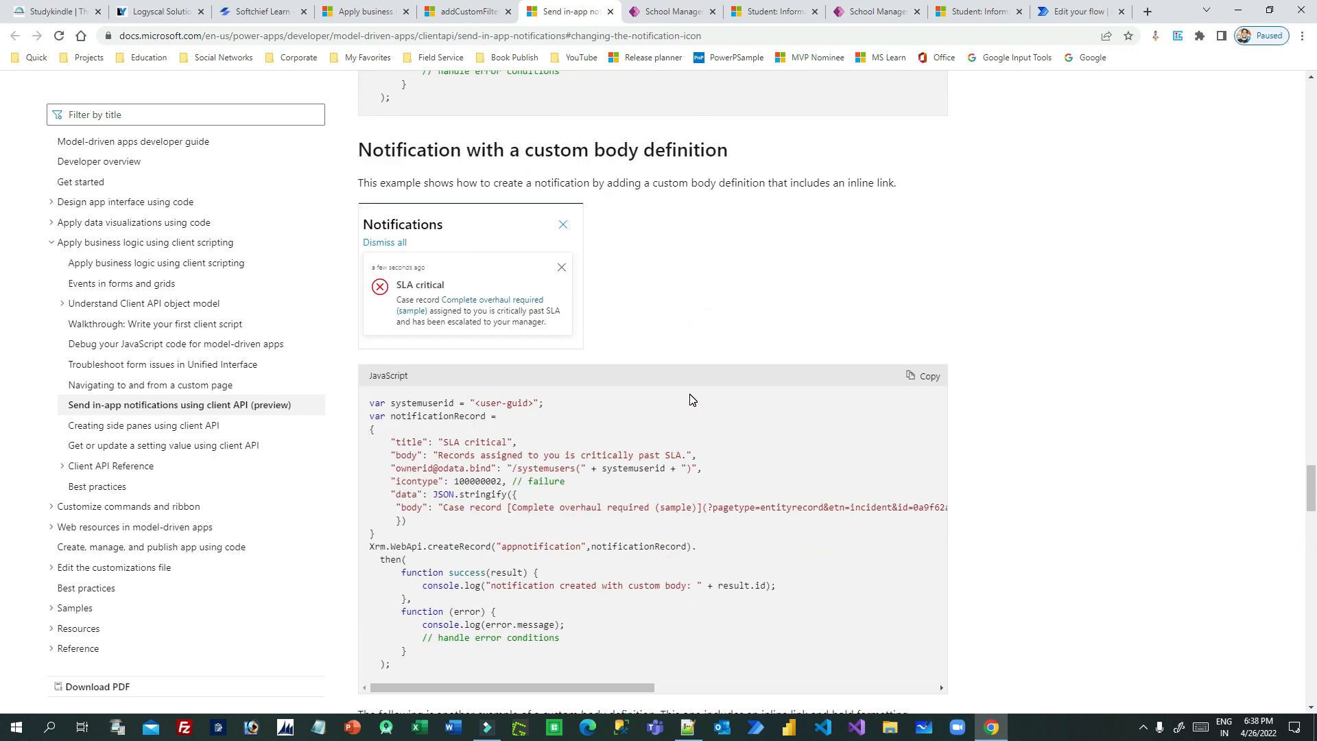
{"action": "scroll", "coordinate": [692, 399], "scroll_direction": "down", "scroll_amount": 8}
{"action": "scroll", "coordinate": [691, 399], "scroll_direction": "up", "scroll_amount": 17}
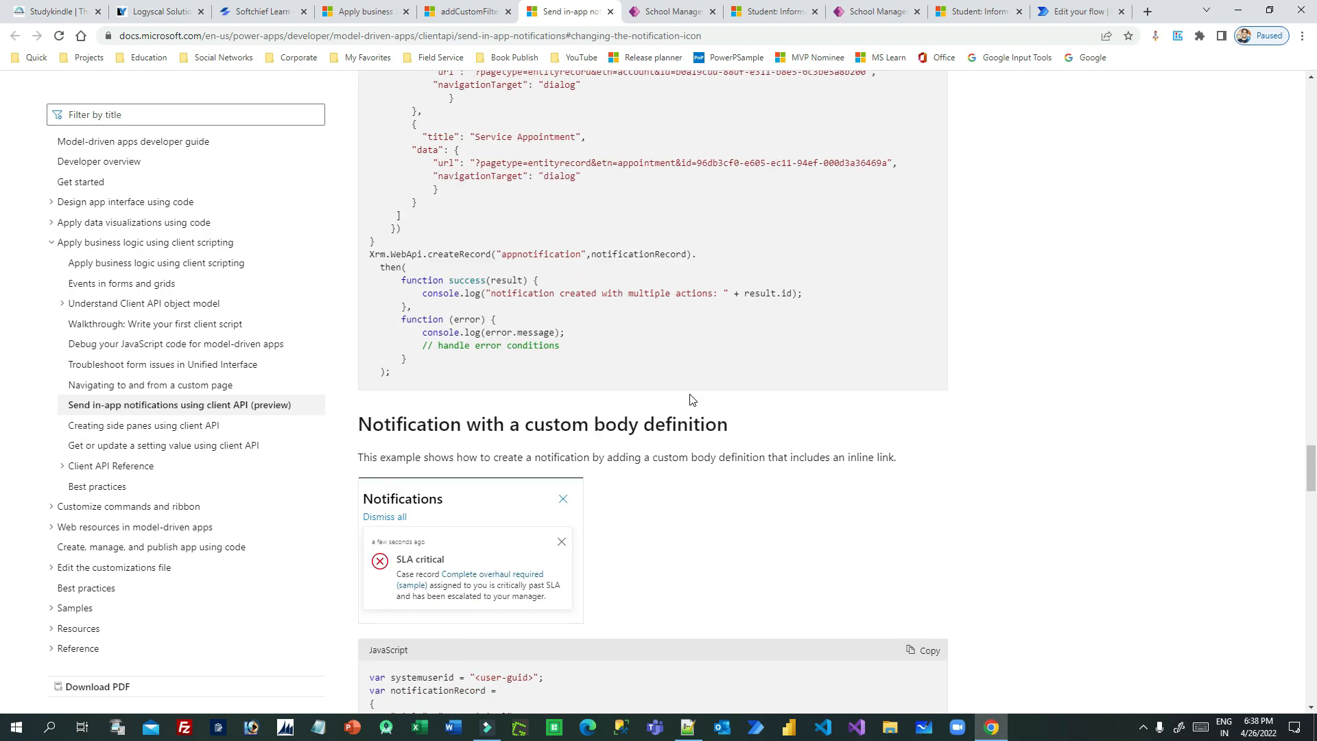
- Switch to Notepad++ and review the body of the createinappnotification function in student.js
{"action": "left_click", "coordinate": [687, 727]}
{"action": "left_click", "coordinate": [312, 308]}
{"action": "left_click", "coordinate": [165, 126]}
{"action": "left_click_drag", "start_coordinate": [165, 125], "coordinate": [470, 593]}
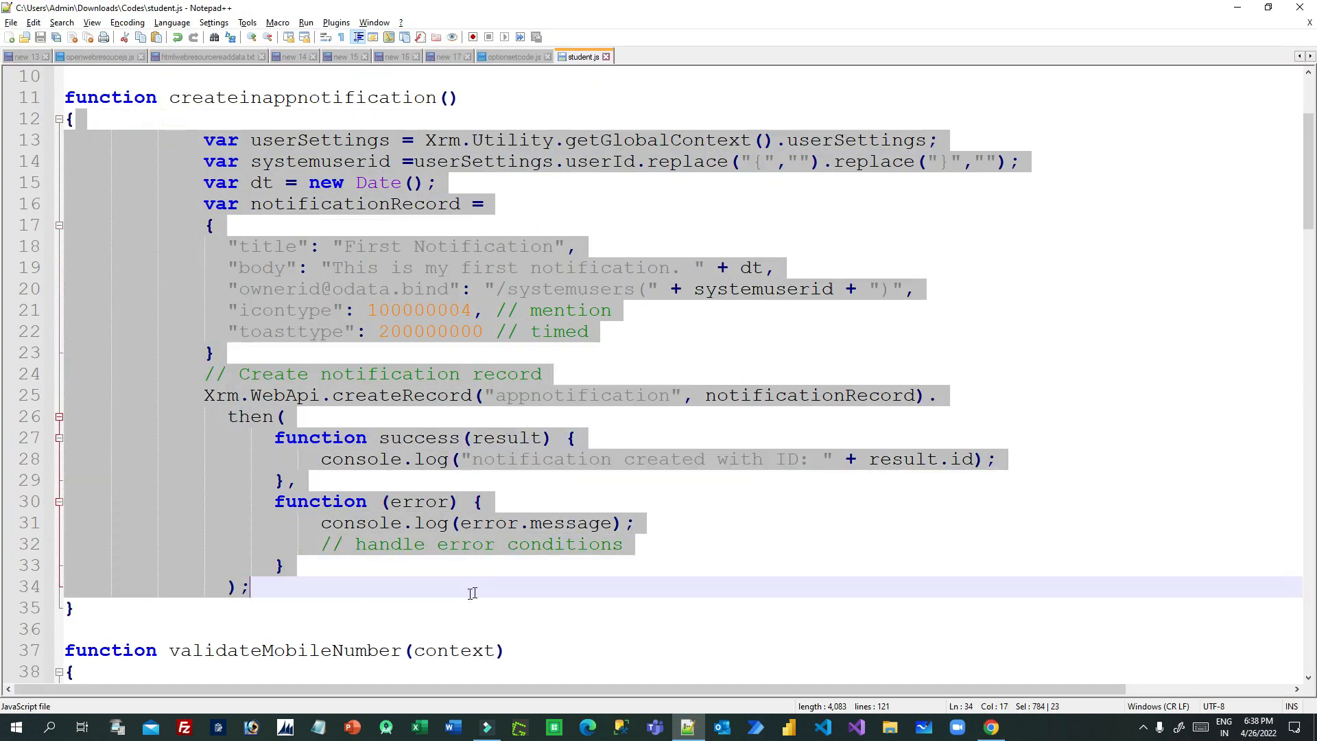
{"action": "left_click", "coordinate": [817, 328]}
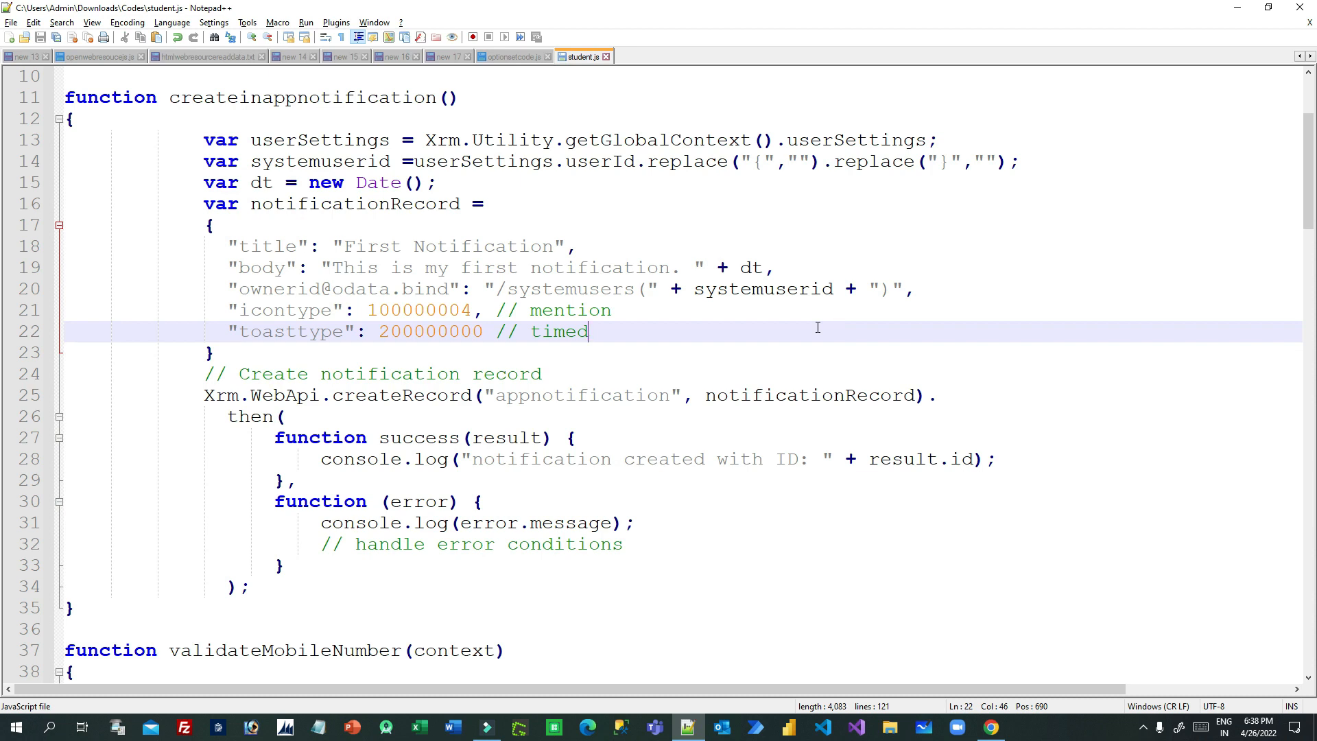
- Switch to the In-app Notification flow in Power Automate and expand its manual trigger
{"action": "left_click", "coordinate": [991, 726]}
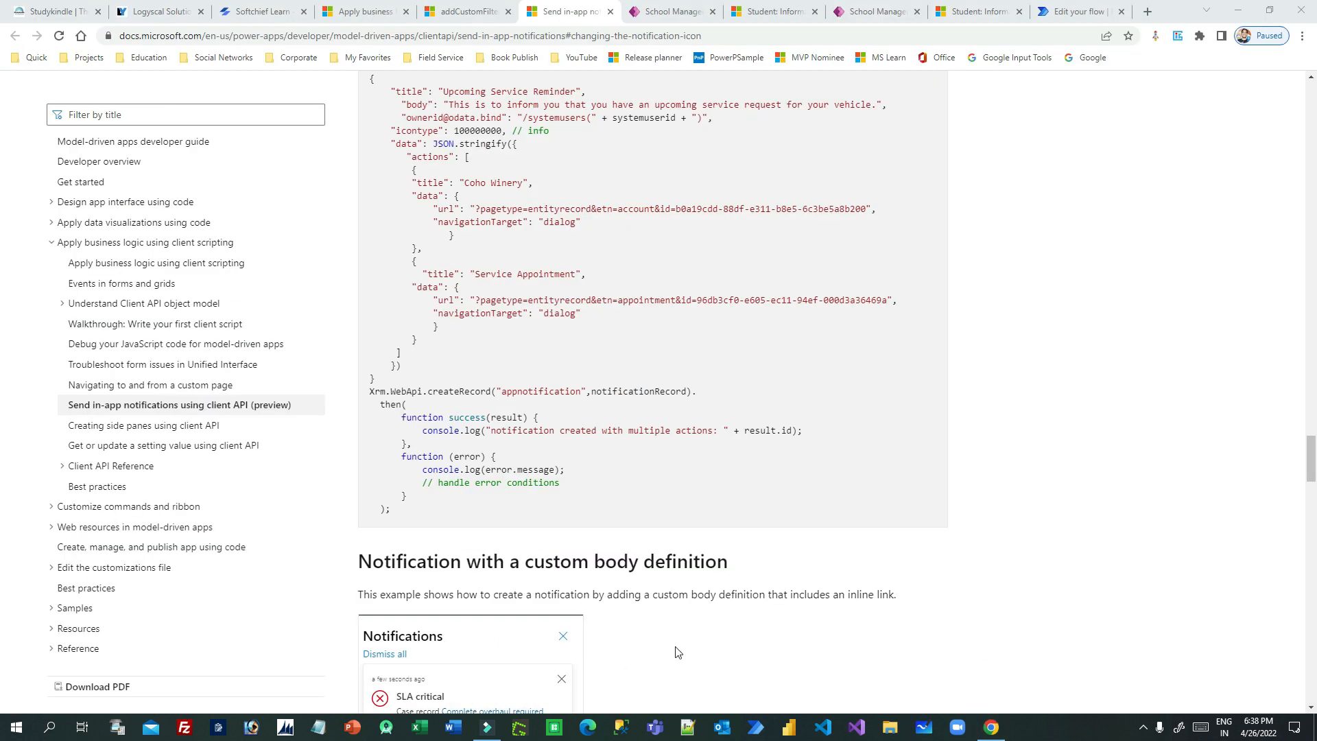
{"action": "left_click", "coordinate": [1071, 11]}
{"action": "left_click", "coordinate": [389, 177]}
{"action": "left_click", "coordinate": [650, 161]}
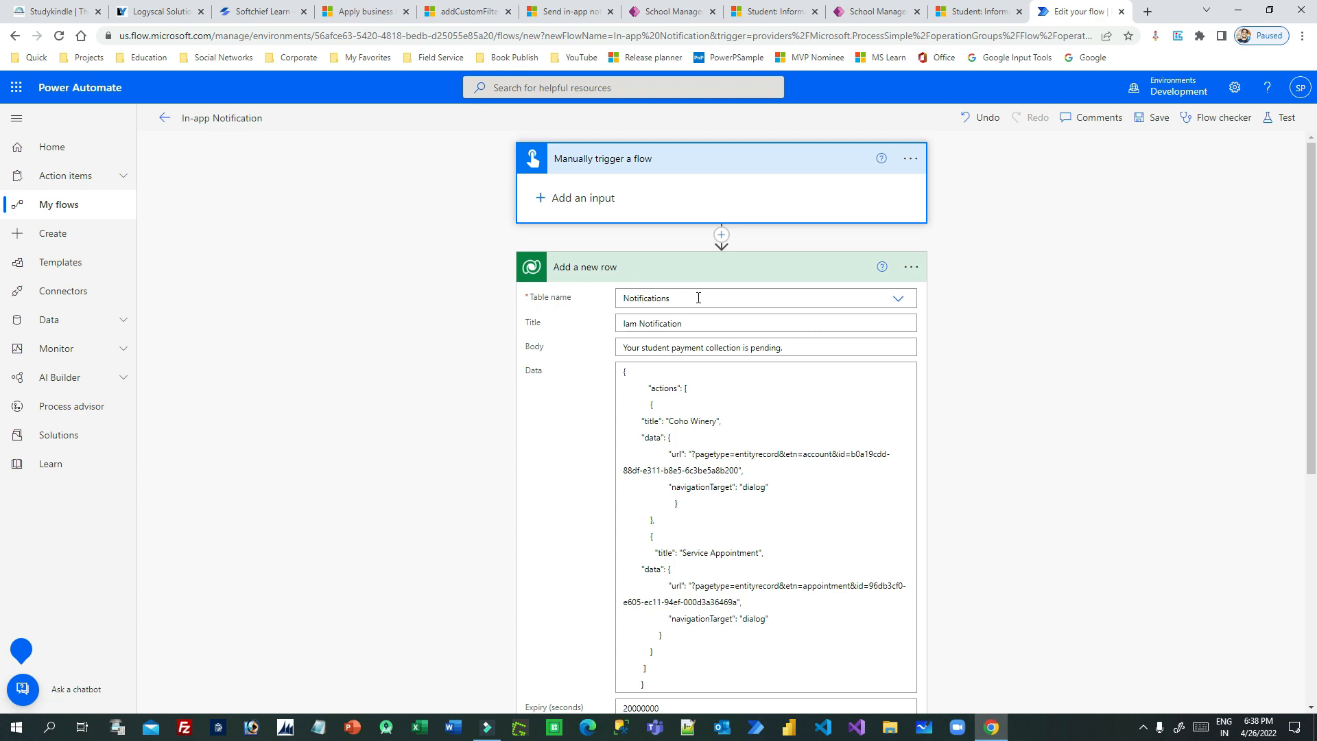
- Set the title of the Notifications row in the Add a new row action to "This notification is from FLow"
{"action": "scroll", "coordinate": [698, 298], "scroll_direction": "down", "scroll_amount": 1}
{"action": "left_click", "coordinate": [647, 255]}
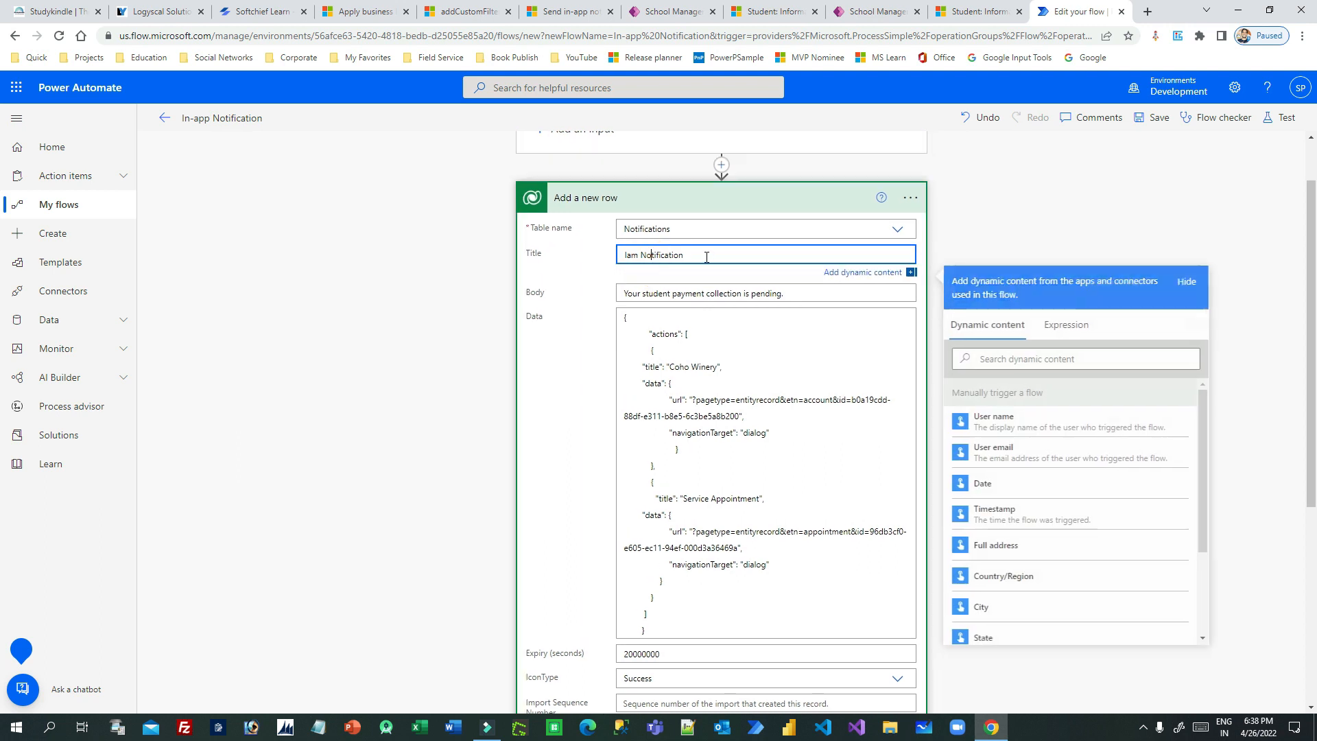
{"action": "triple_click", "coordinate": [700, 255]}
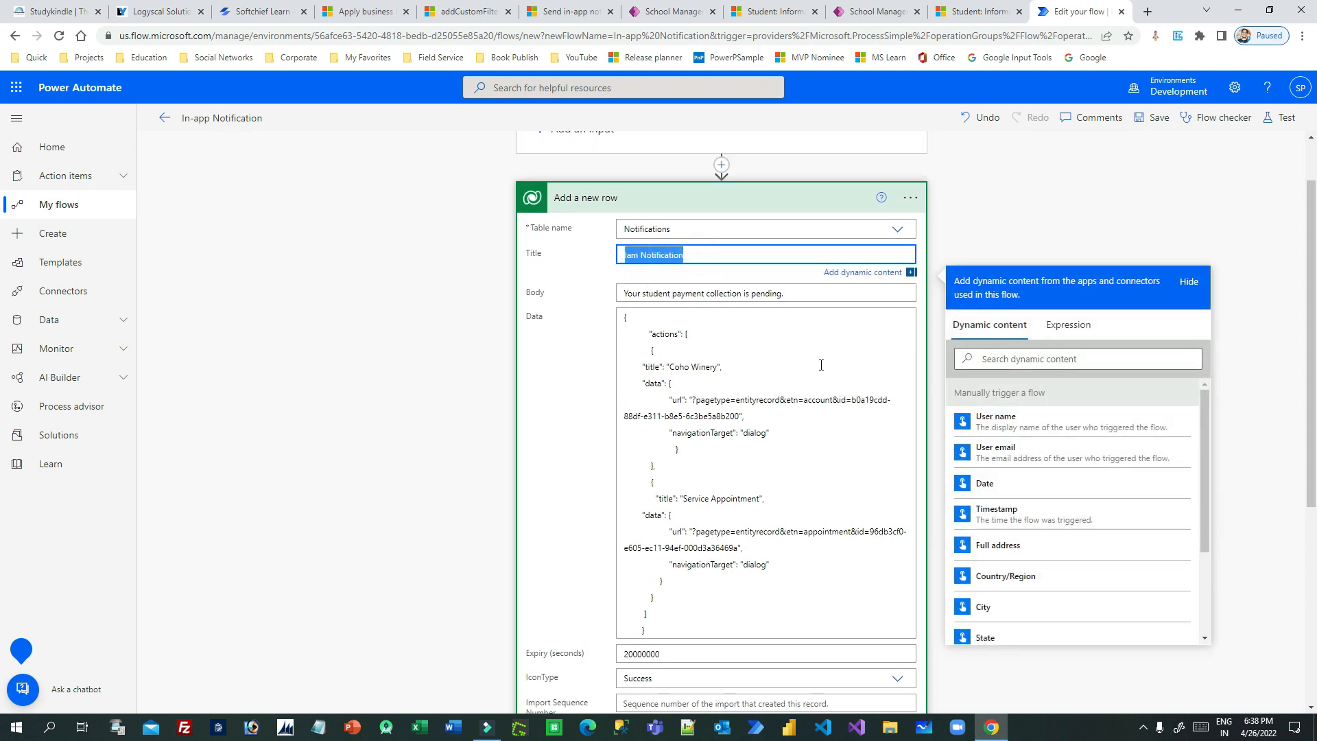
{"action": "type", "text": "THis notif"}
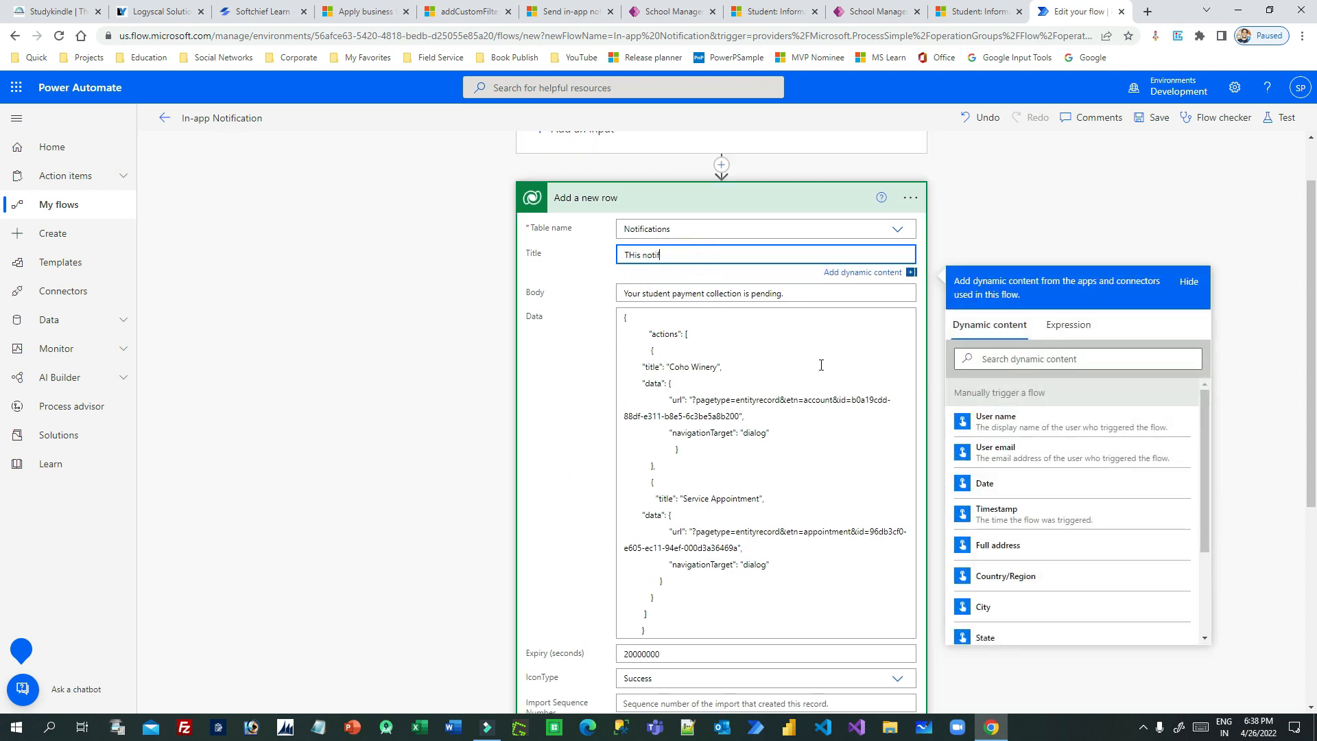
{"action": "key", "text": "BackSpace"}
{"action": "key", "text": "BackSpace"}
{"action": "key", "text": "BackSpace"}
{"action": "key", "text": "BackSpace"}
{"action": "type", "text": "notification is from FLow"}
- Replace the notification body with "THis is no-code notification functionality."
{"action": "left_click", "coordinate": [698, 291]}
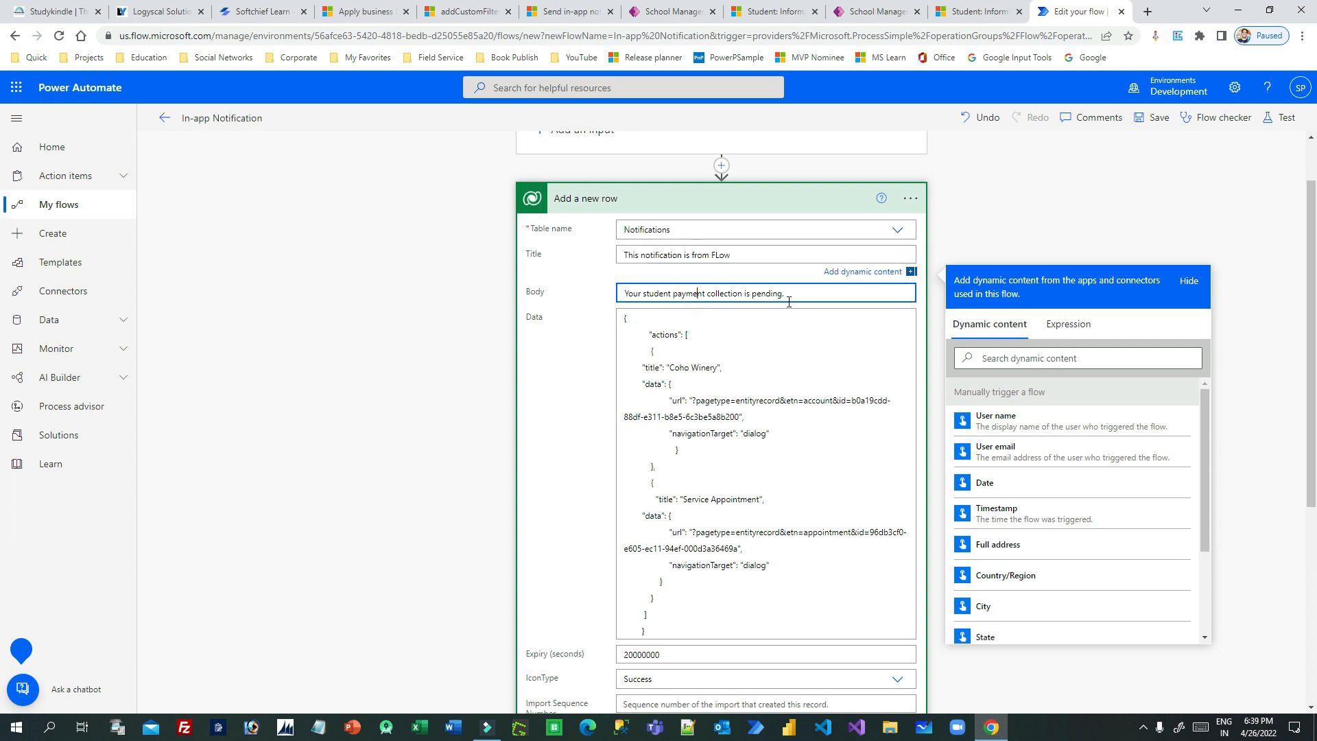
{"action": "triple_click", "coordinate": [808, 293]}
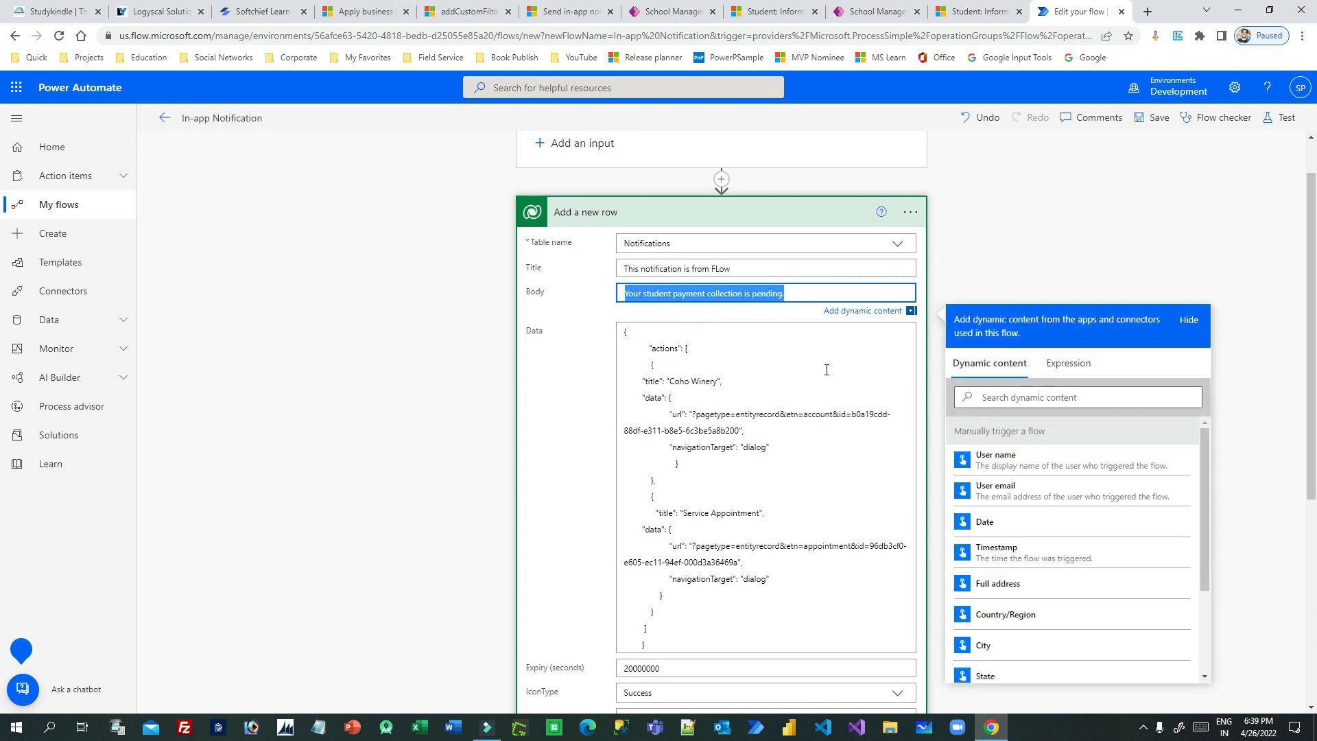
{"action": "type", "text": "THis is no-co"}
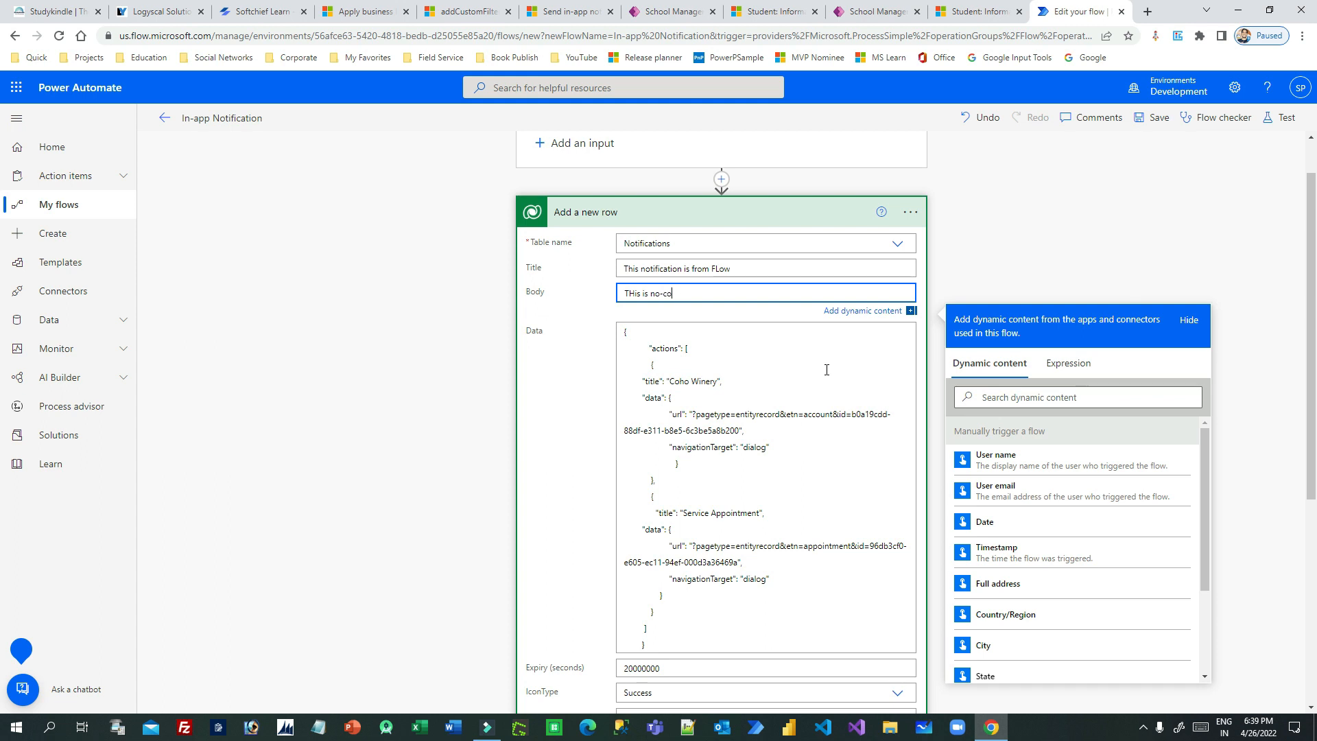
{"action": "type", "text": "astion functionality."}
- Remove the entire custom actions JSON from the notification's Data field
{"action": "left_click", "coordinate": [827, 370]}
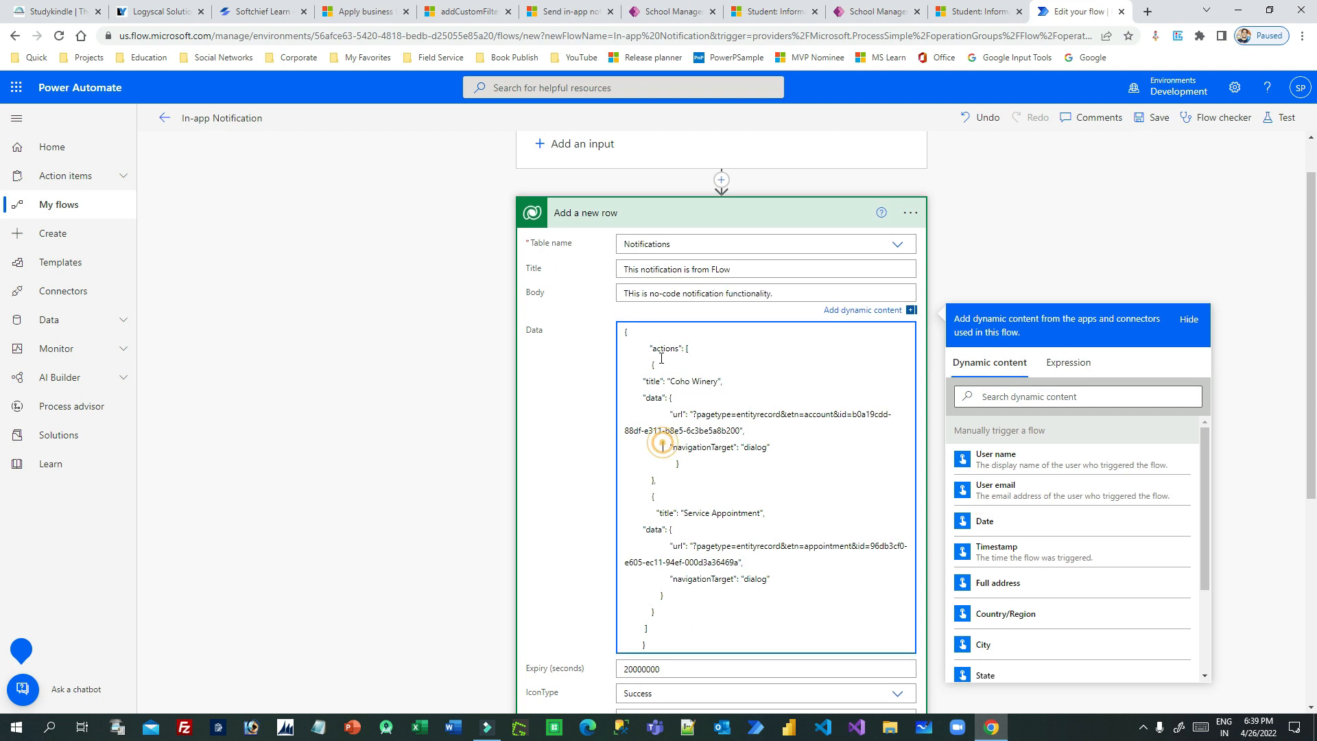
{"action": "left_click_drag", "start_coordinate": [625, 332], "coordinate": [677, 648]}
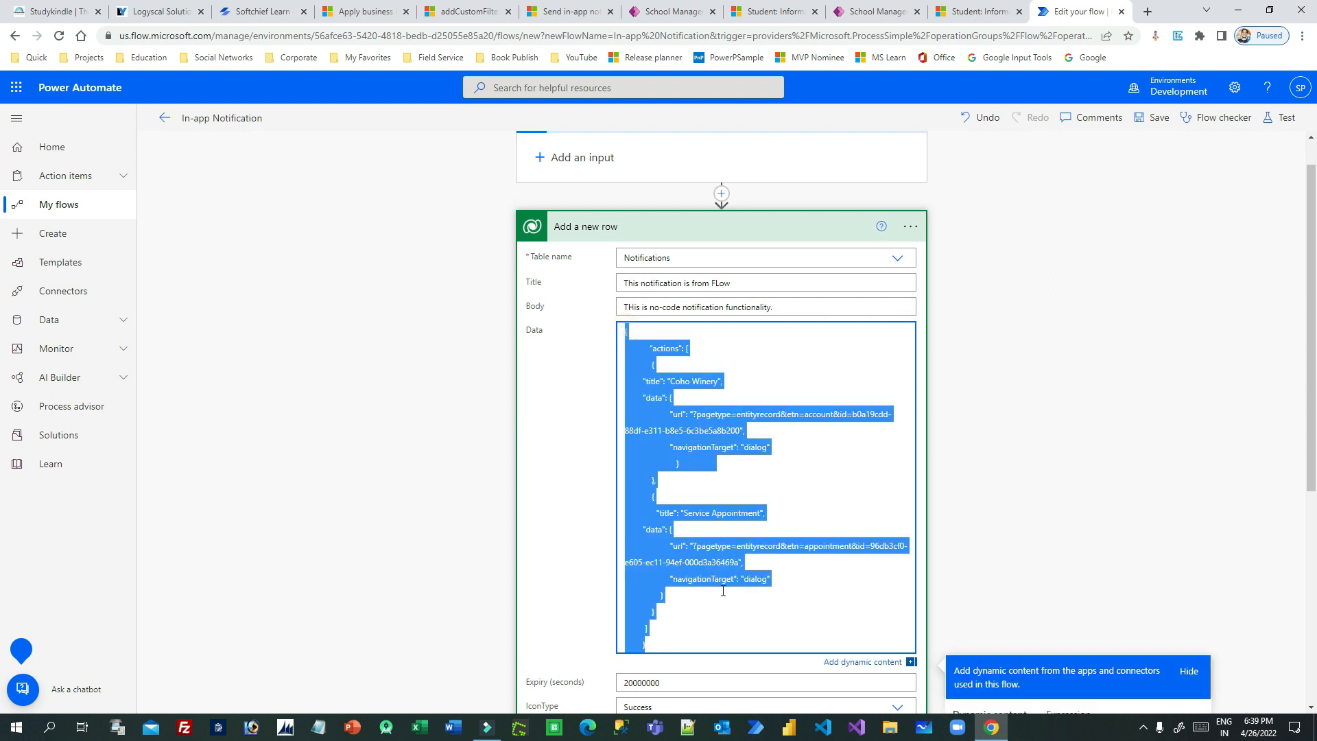
{"action": "key", "text": "BackSpace"}
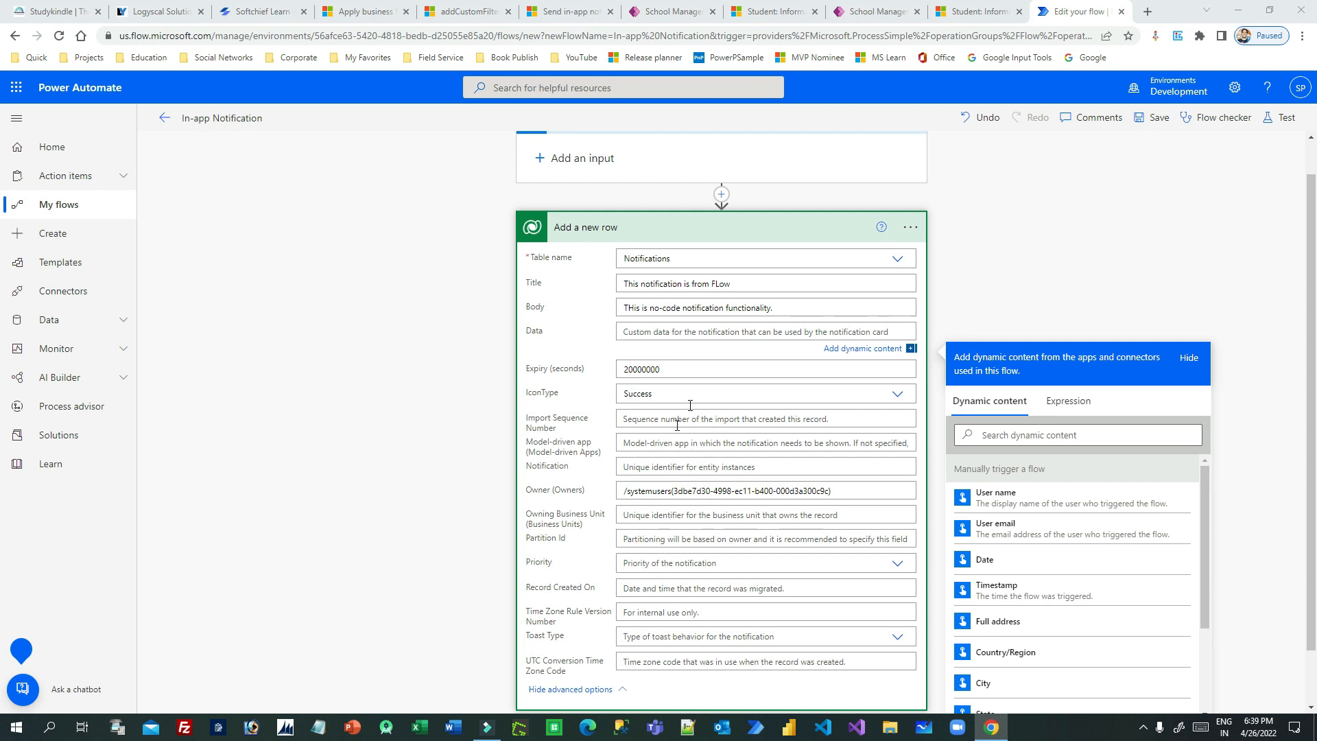
{"action": "key", "text": "alt+Tab"}
{"action": "left_click", "coordinate": [1155, 92]}
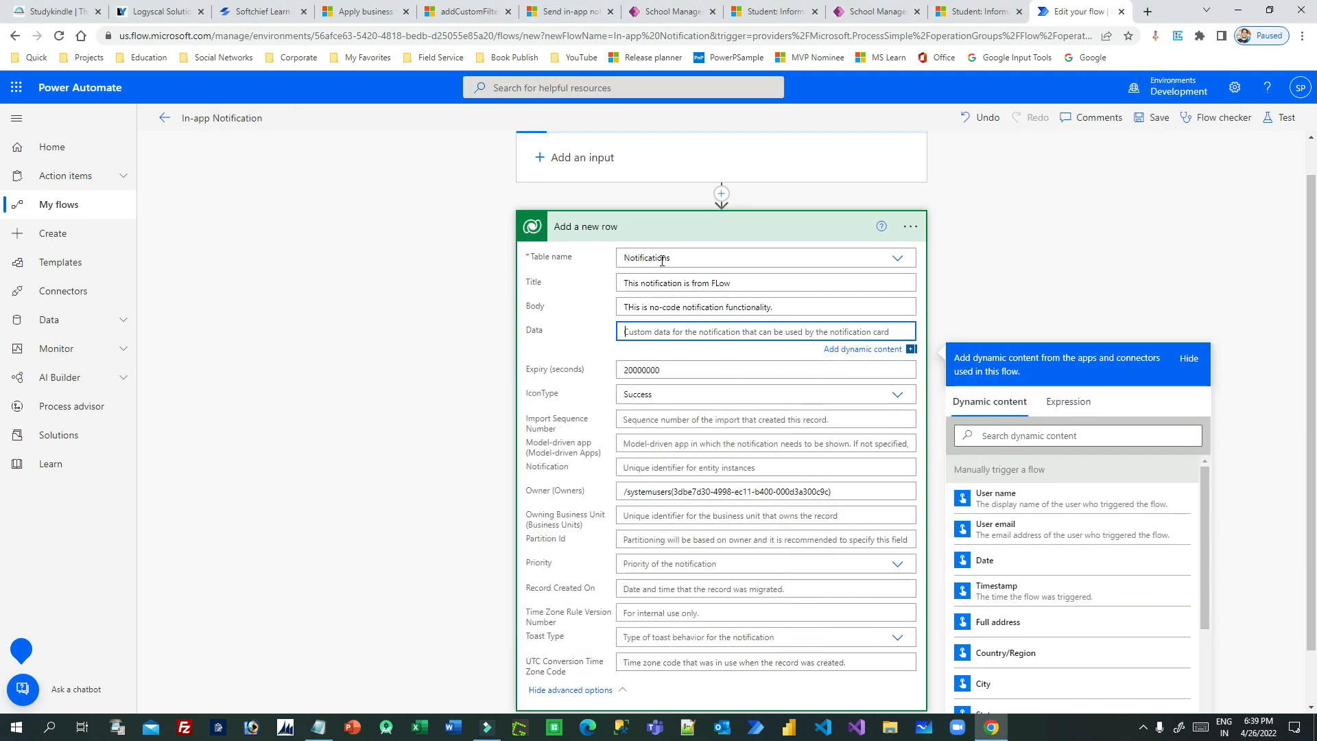
- Correct the capitalization to "This notification is from Flow" in the title and "This is no-code notification functionality." in the body
{"action": "left_click", "coordinate": [640, 289]}
{"action": "left_click", "coordinate": [722, 283]}
{"action": "key", "text": "BackSpace"}
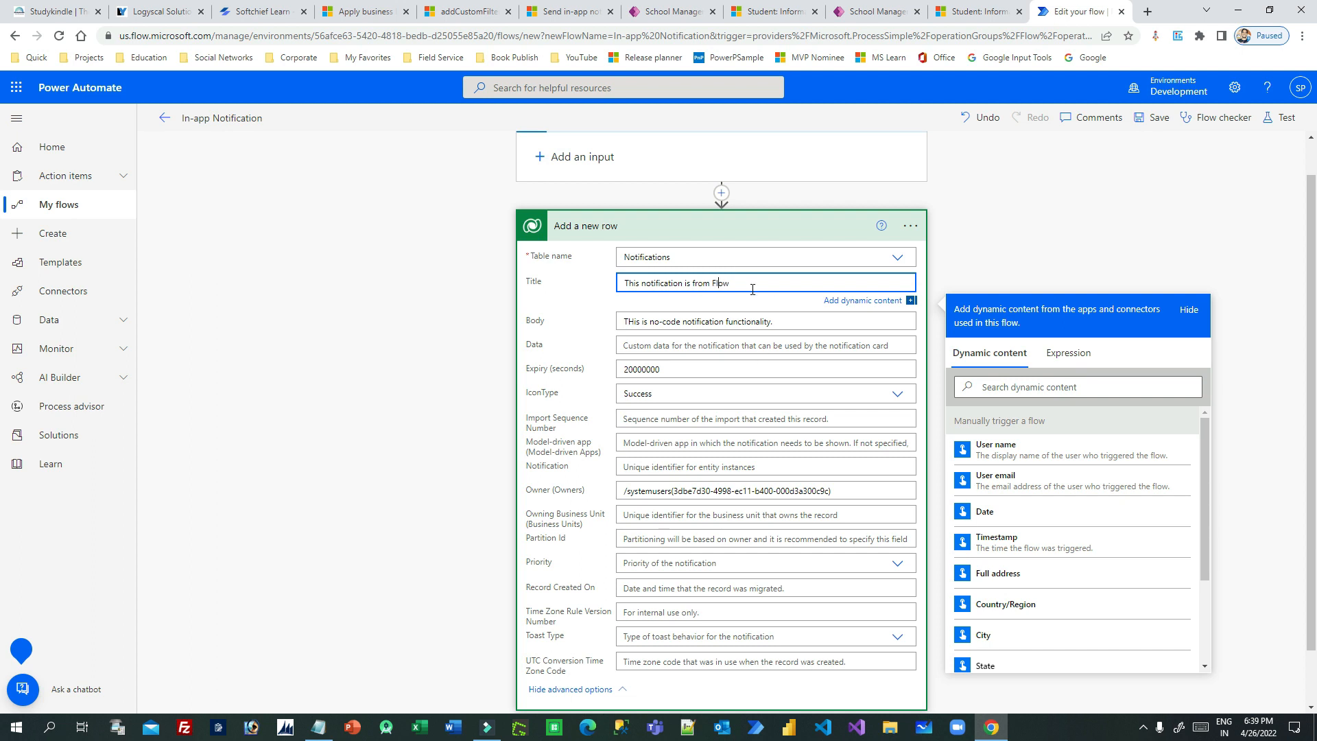
{"action": "left_click", "coordinate": [750, 284]}
{"action": "left_click", "coordinate": [635, 322]}
{"action": "key", "text": "BackSpace"}
{"action": "type", "text": "h"}
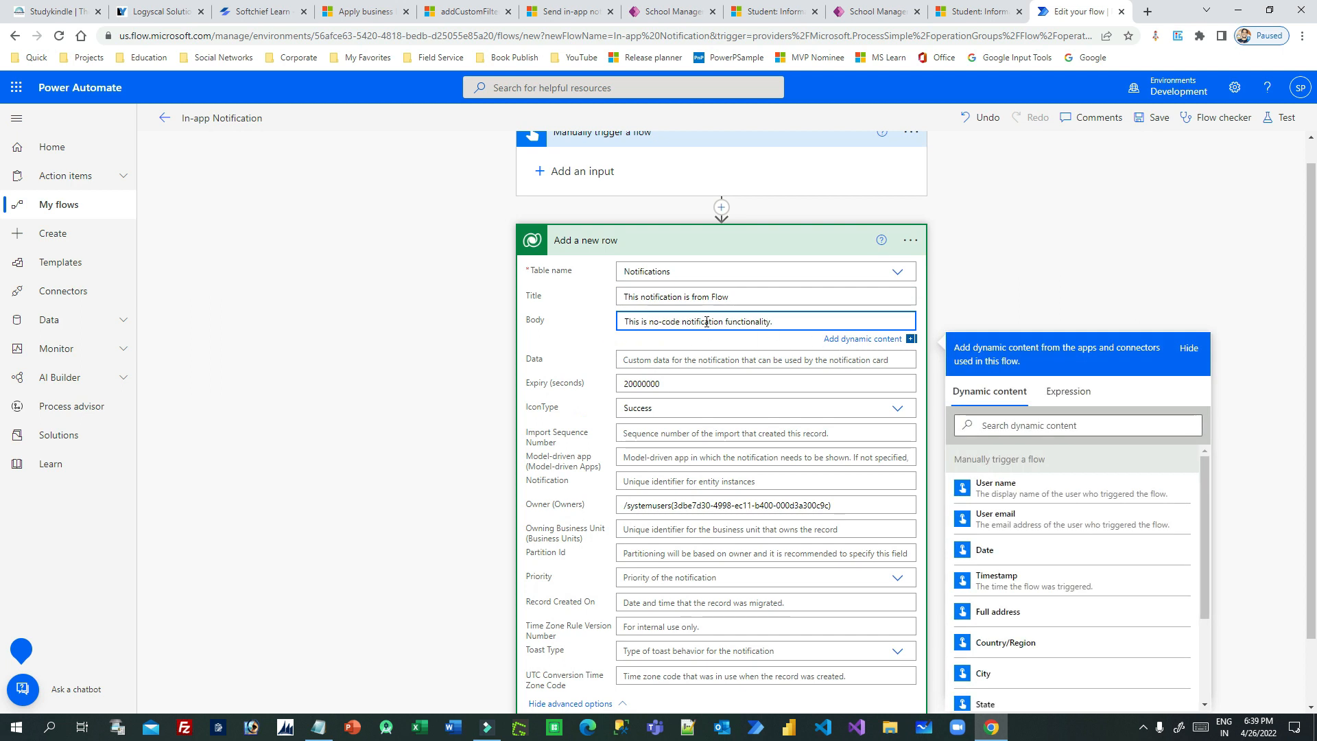
- Change the notification's IconType to Info in the Add a new row action
{"action": "scroll", "coordinate": [542, 316], "scroll_direction": "down", "scroll_amount": 1}
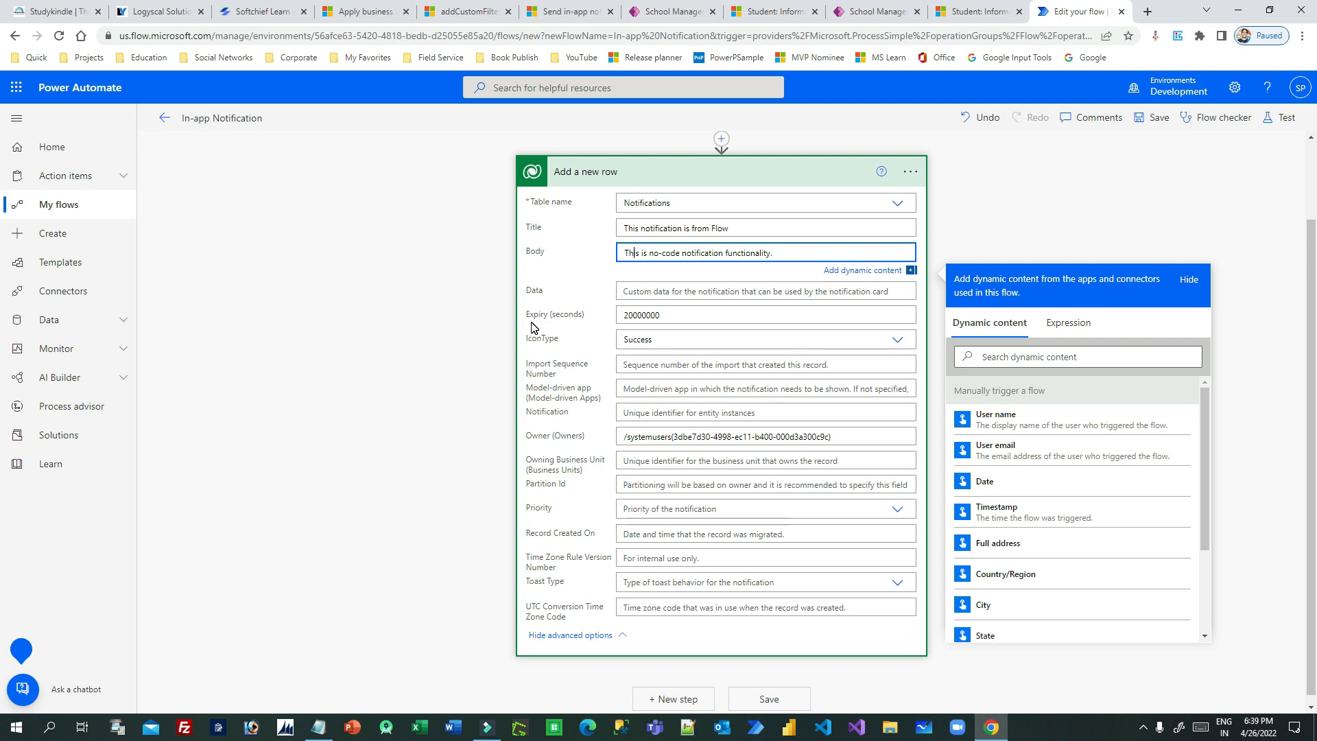
{"action": "left_click", "coordinate": [673, 315]}
{"action": "double_click", "coordinate": [673, 315]}
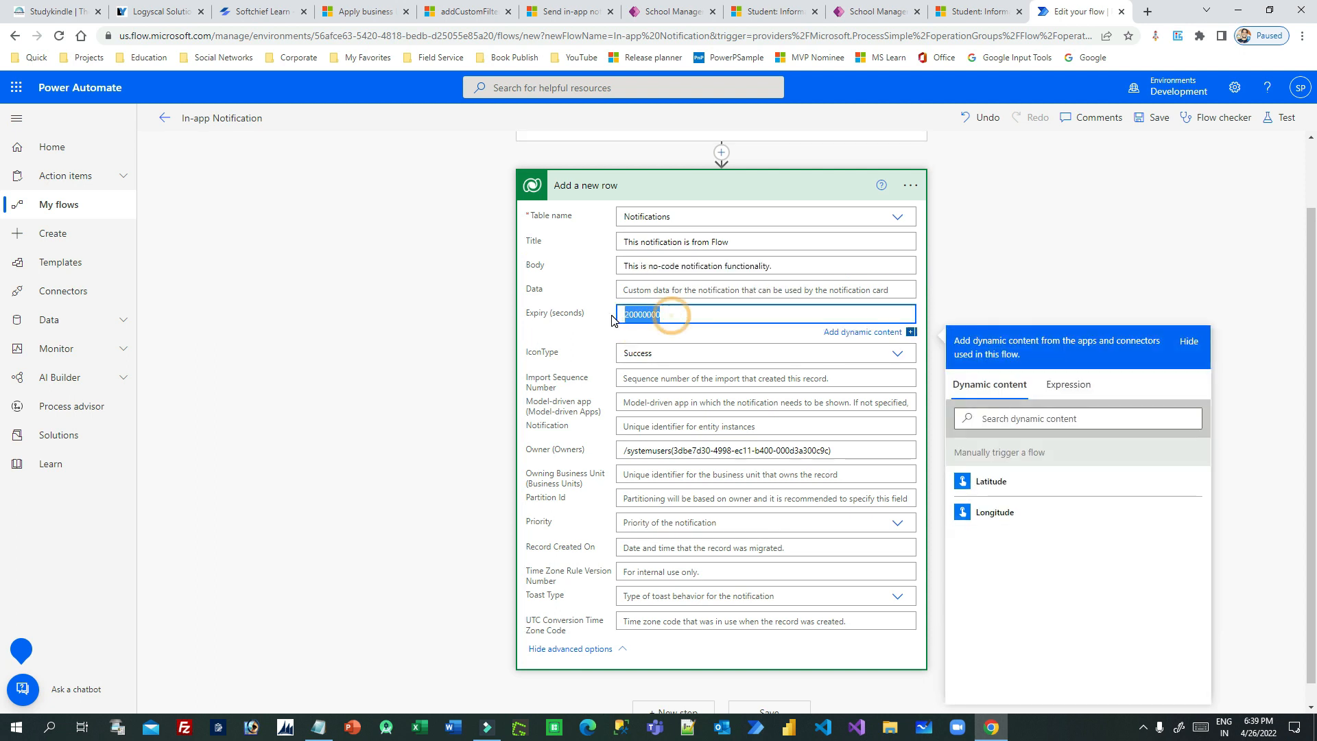
{"action": "left_click", "coordinate": [675, 350]}
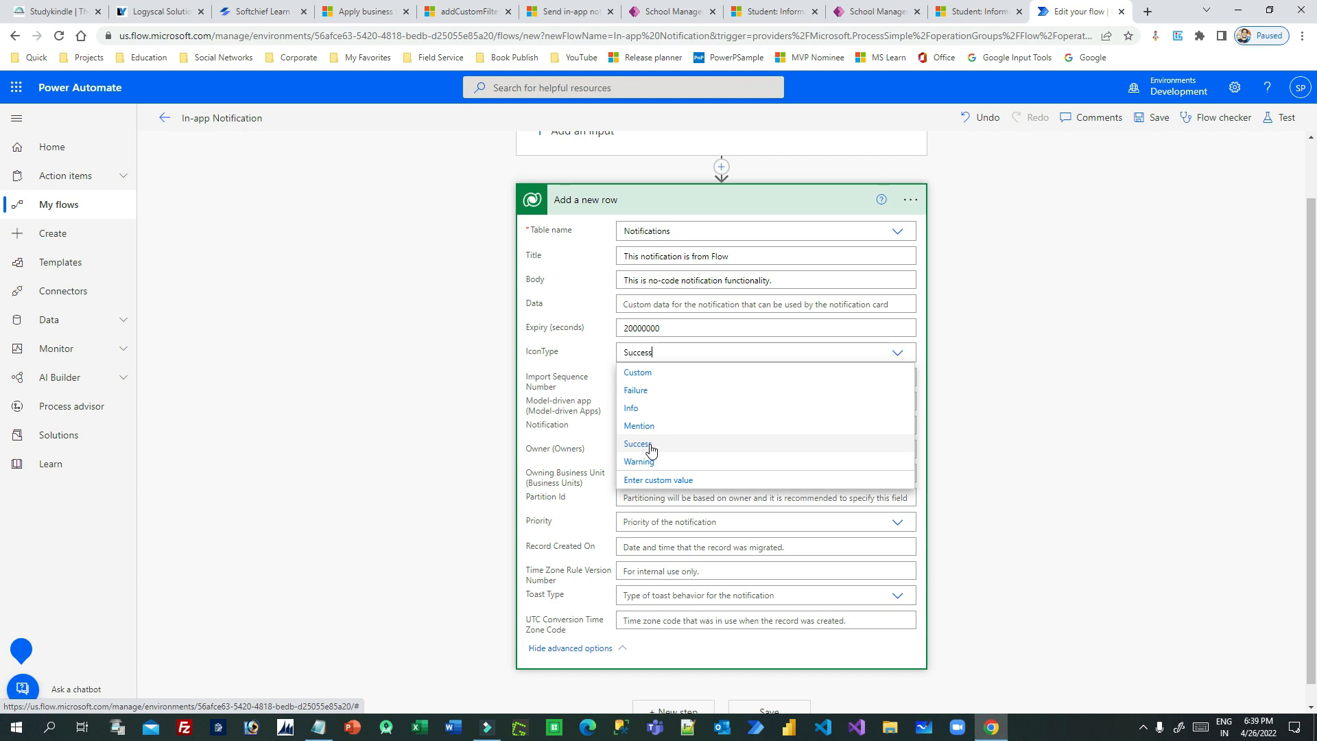
{"action": "left_click", "coordinate": [648, 408]}
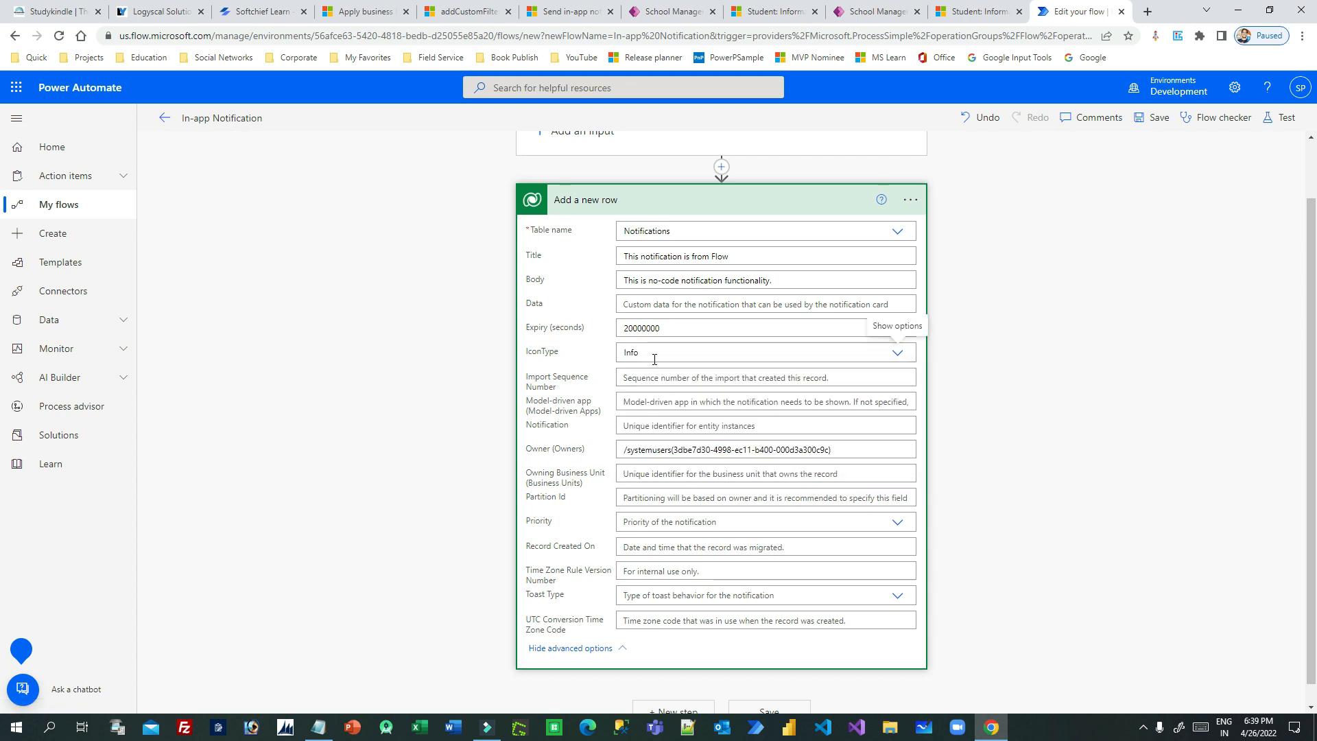
- Examine the system user reference in the notification's Owner field and the purpose of the Model-driven app field
{"action": "scroll", "coordinate": [530, 431], "scroll_direction": "down", "scroll_amount": 2}
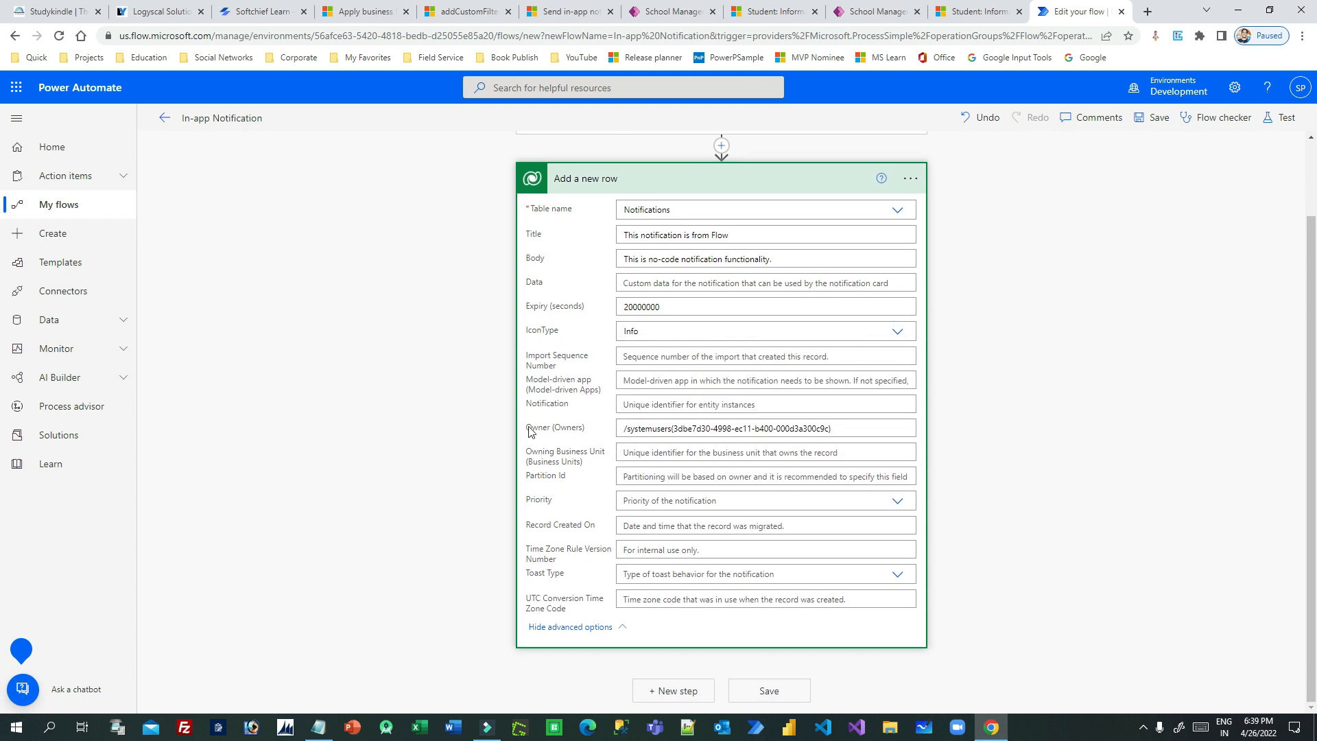
{"action": "left_click", "coordinate": [701, 428]}
{"action": "double_click", "coordinate": [660, 428]}
{"action": "mouse_move", "coordinate": [675, 428]}
{"action": "left_mouse_down"}
{"action": "mouse_move", "coordinate": [832, 429]}
{"action": "mouse_move", "coordinate": [675, 426]}
{"action": "left_mouse_up"}
{"action": "left_click", "coordinate": [832, 431]}
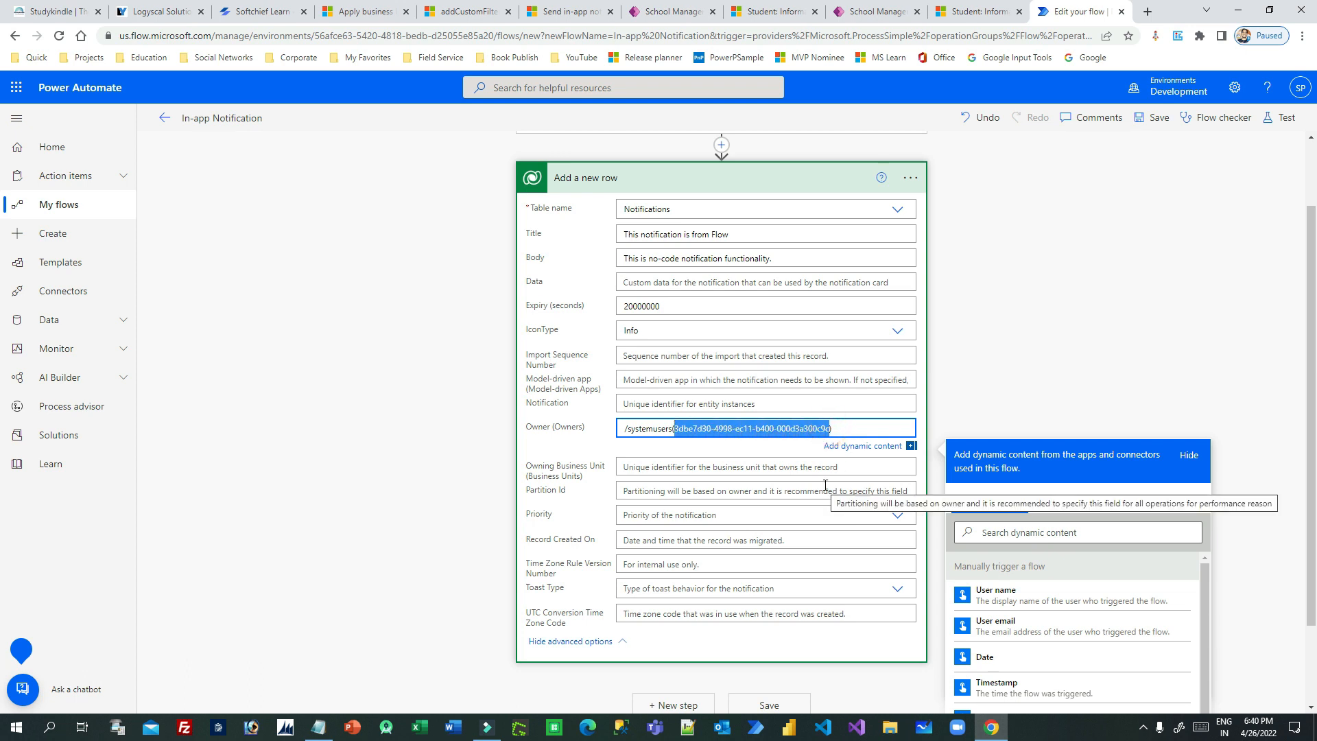
{"action": "left_click", "coordinate": [707, 428]}
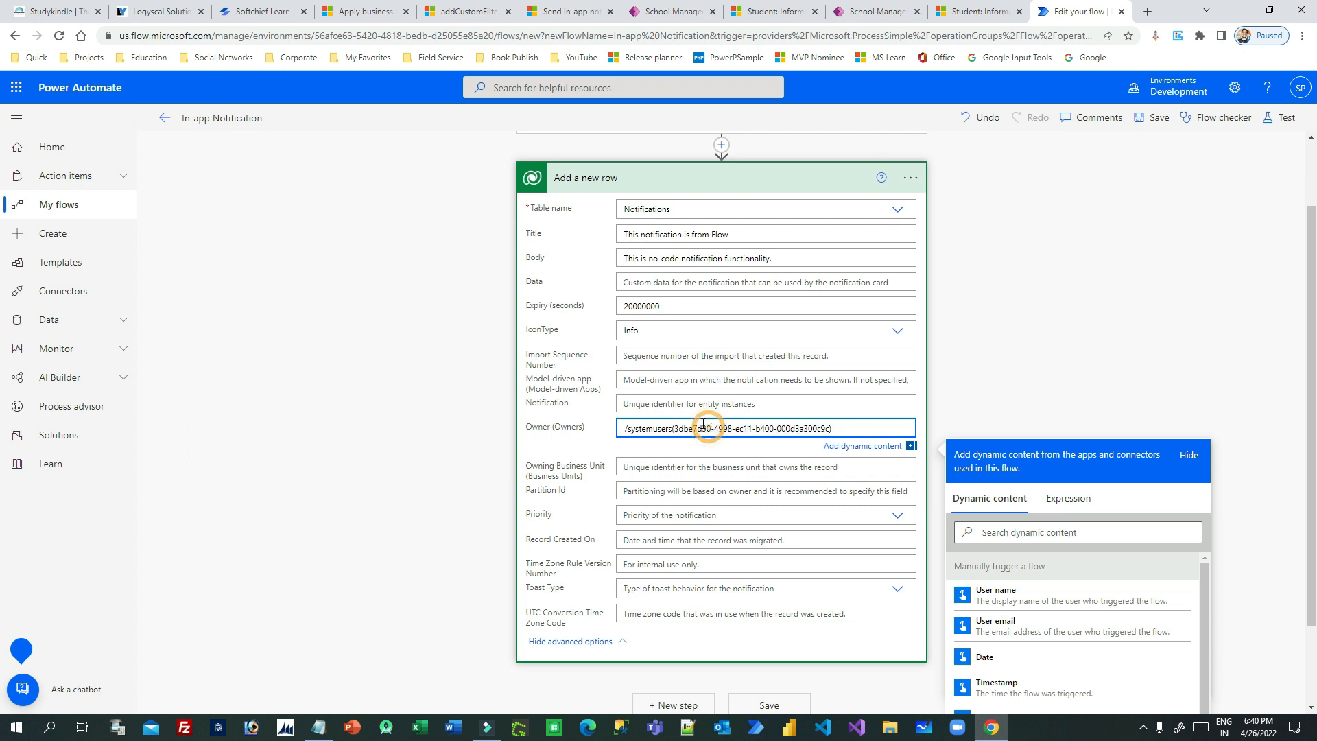
{"action": "left_click_drag", "start_coordinate": [678, 428], "coordinate": [822, 431]}
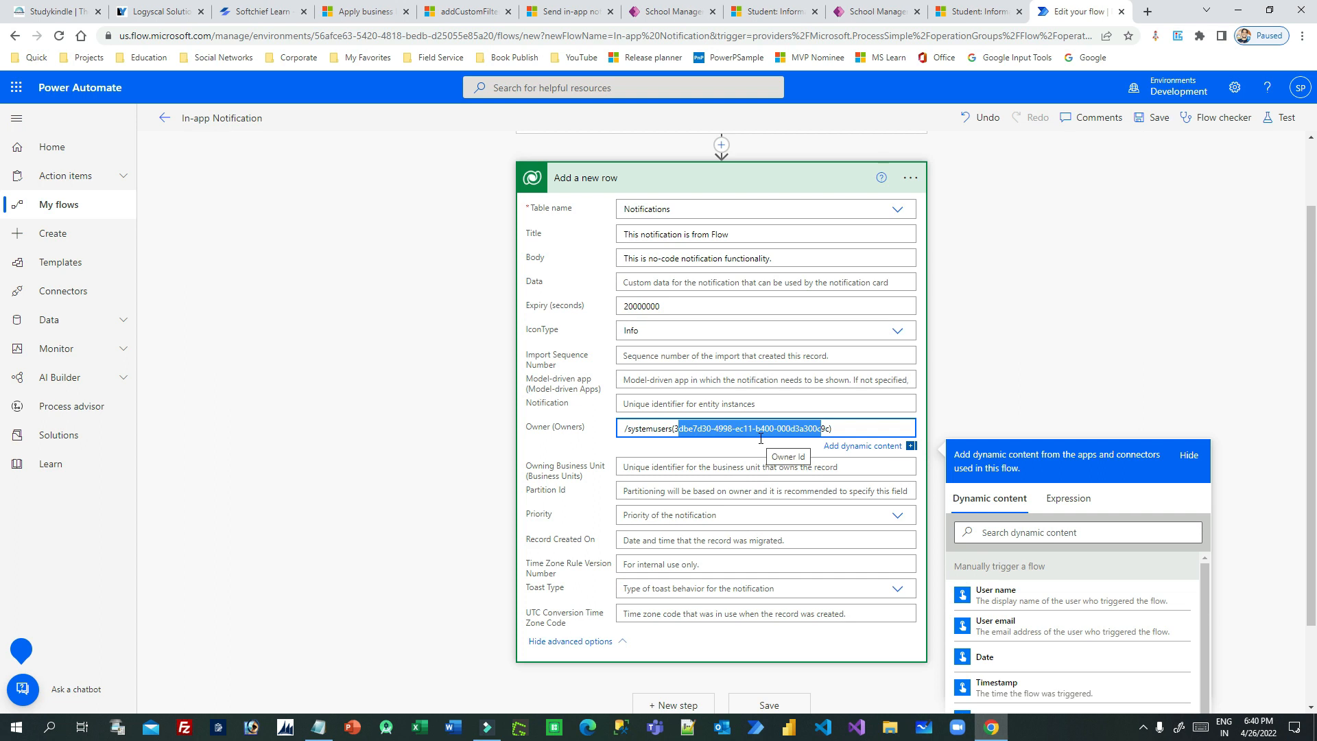
{"action": "left_click", "coordinate": [681, 429]}
{"action": "left_click_drag", "start_coordinate": [677, 431], "coordinate": [831, 431]}
{"action": "left_click", "coordinate": [626, 380]}
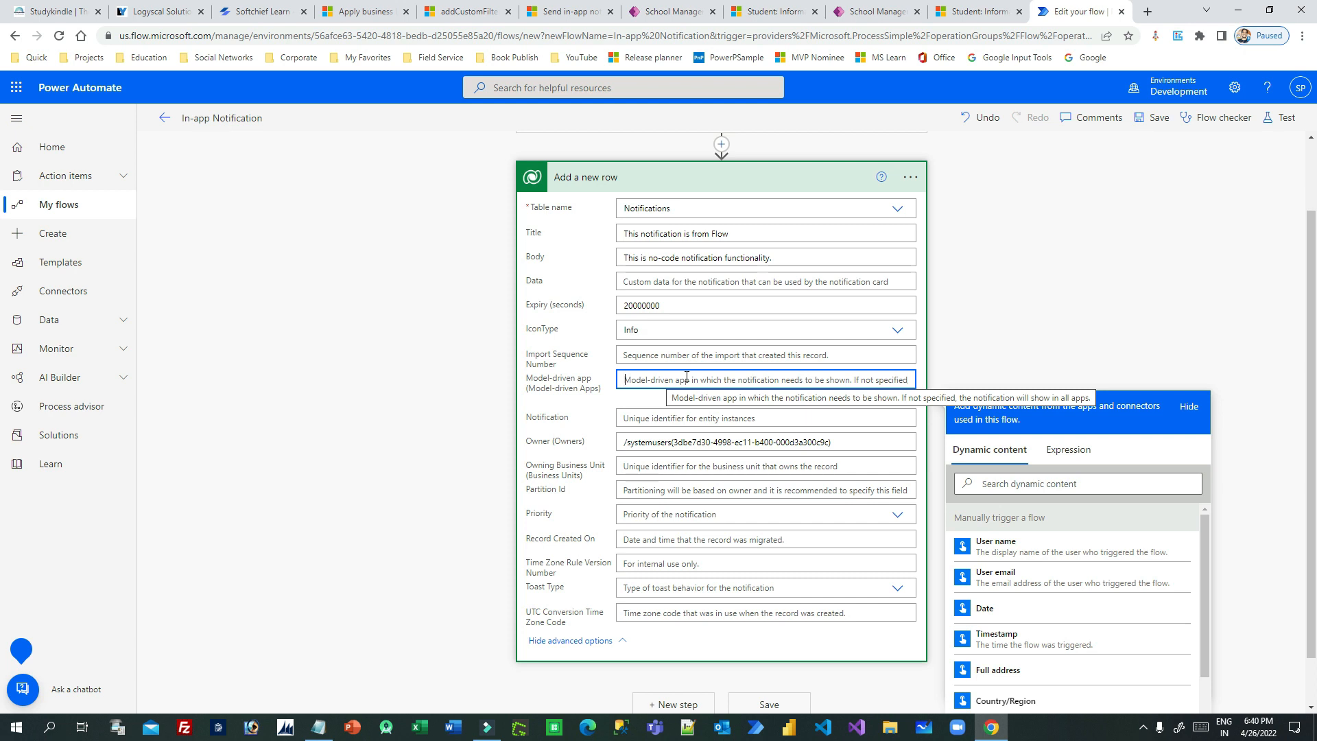
- Save the In-app Notification flow and run it as a test
{"action": "left_click", "coordinate": [1159, 117]}
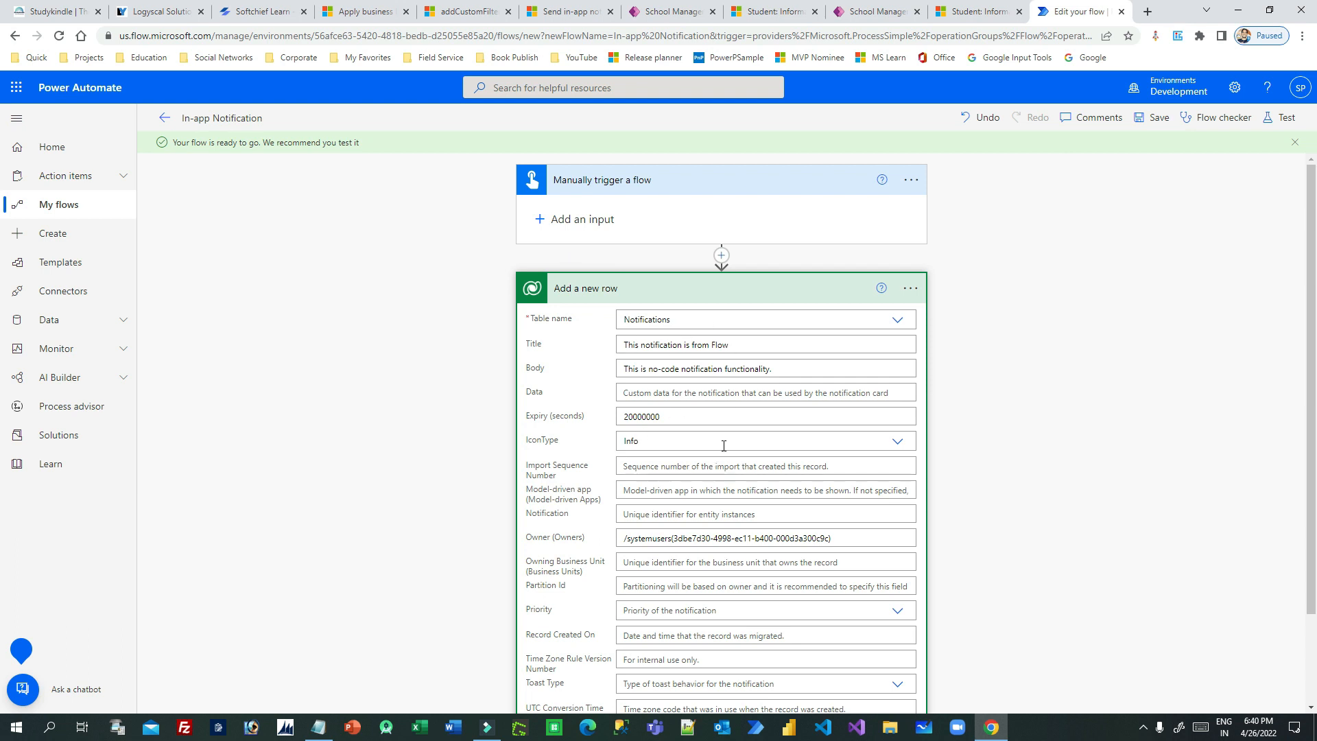
{"action": "left_click", "coordinate": [1273, 119]}
{"action": "left_click", "coordinate": [1129, 688]}
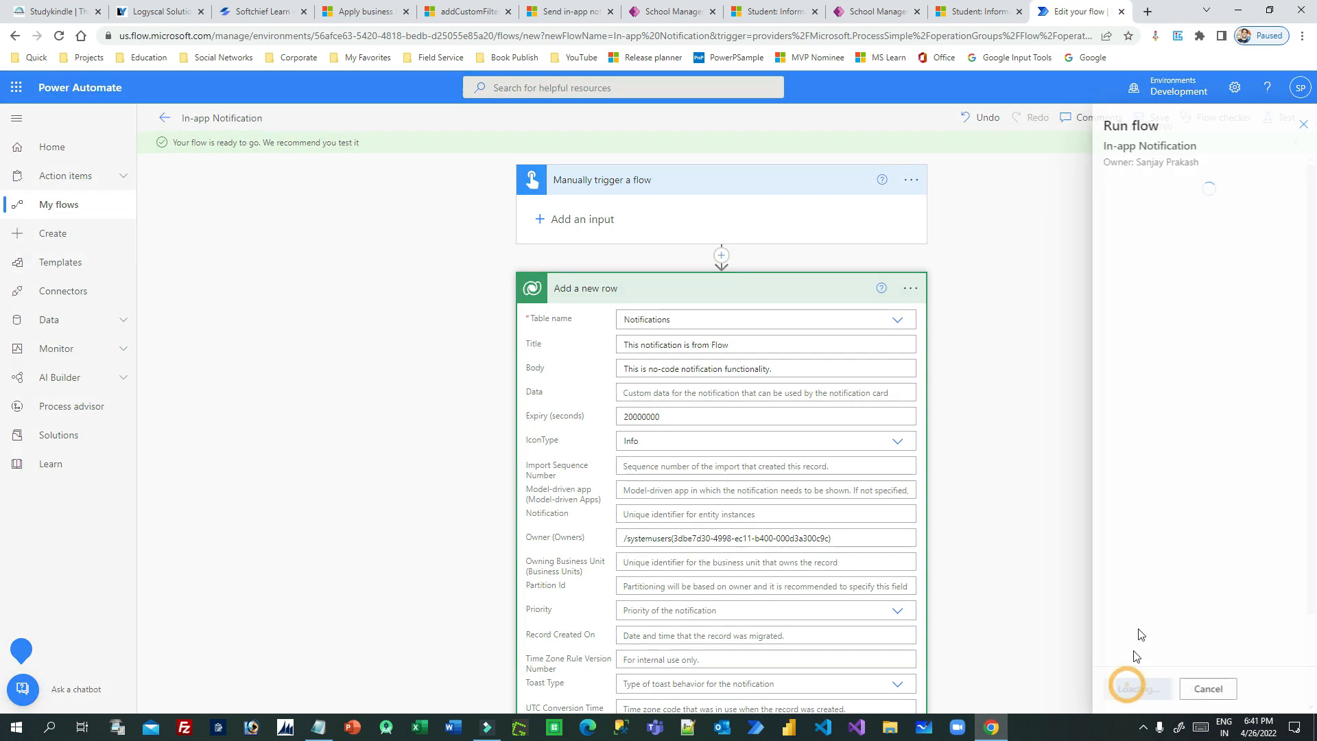
{"action": "left_click", "coordinate": [1130, 692]}
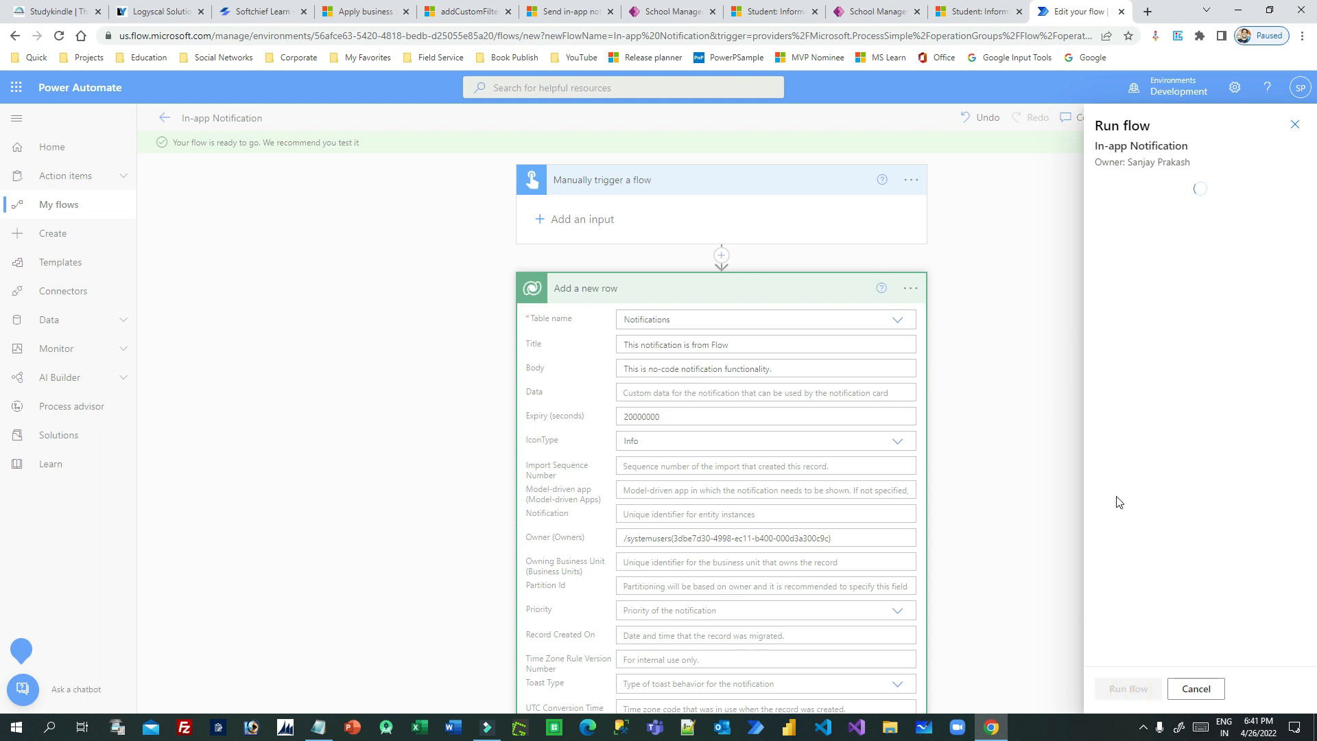
{"action": "left_click", "coordinate": [1106, 691]}
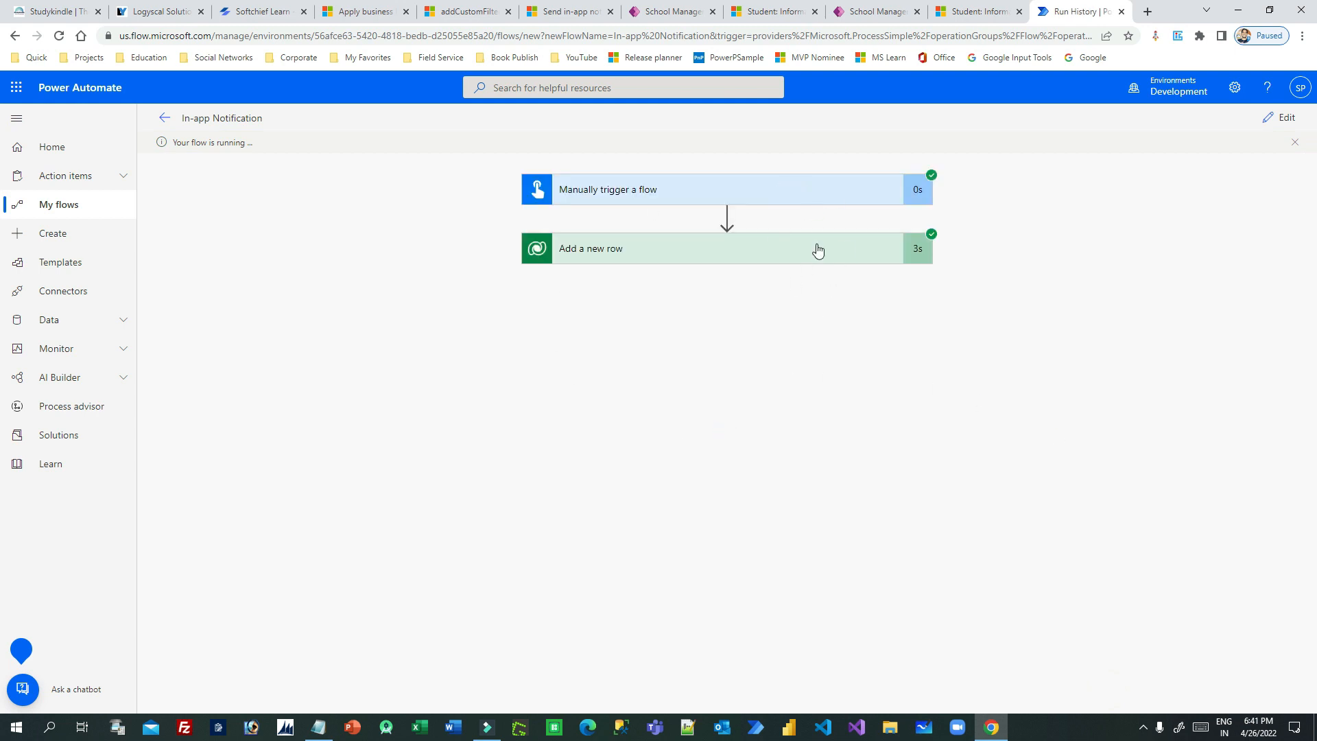
- Switch to the student record in the School Management app and review the flow's notification title and body in the notification list
{"action": "left_click", "coordinate": [967, 14]}
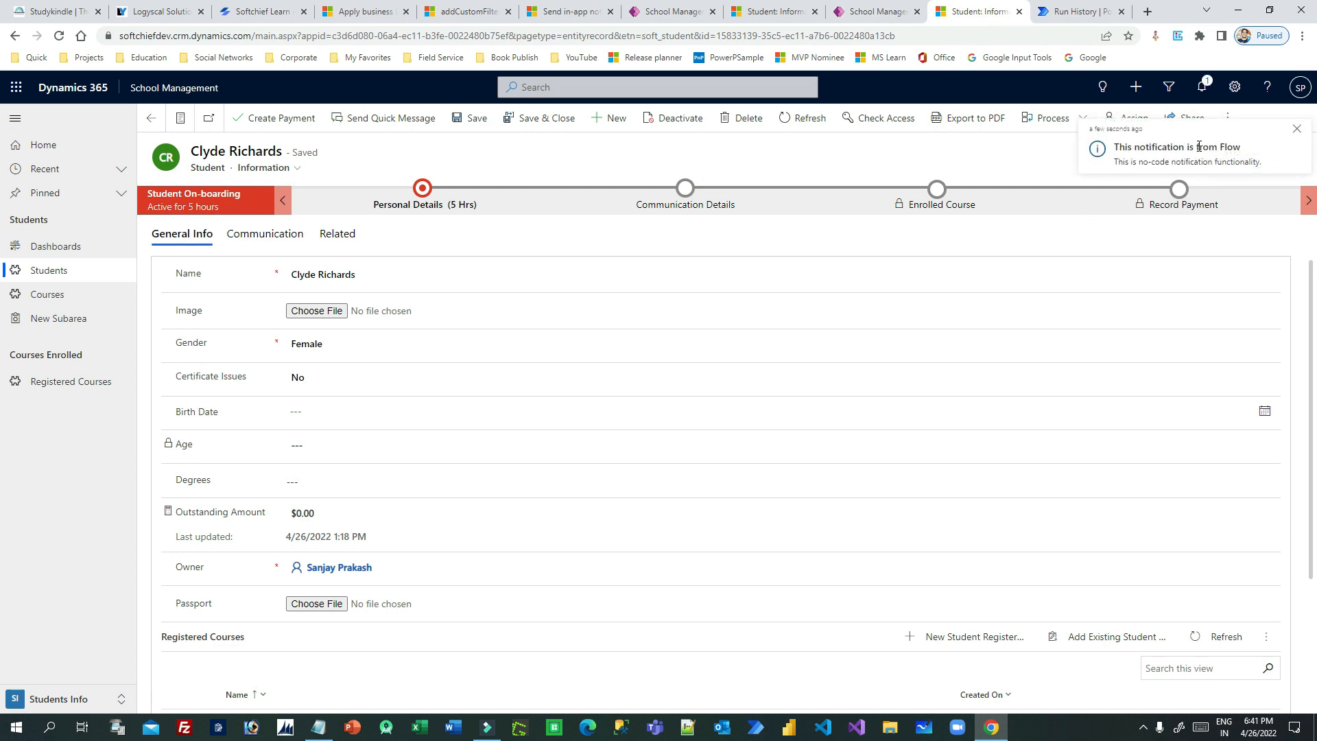
{"action": "left_click", "coordinate": [1204, 89]}
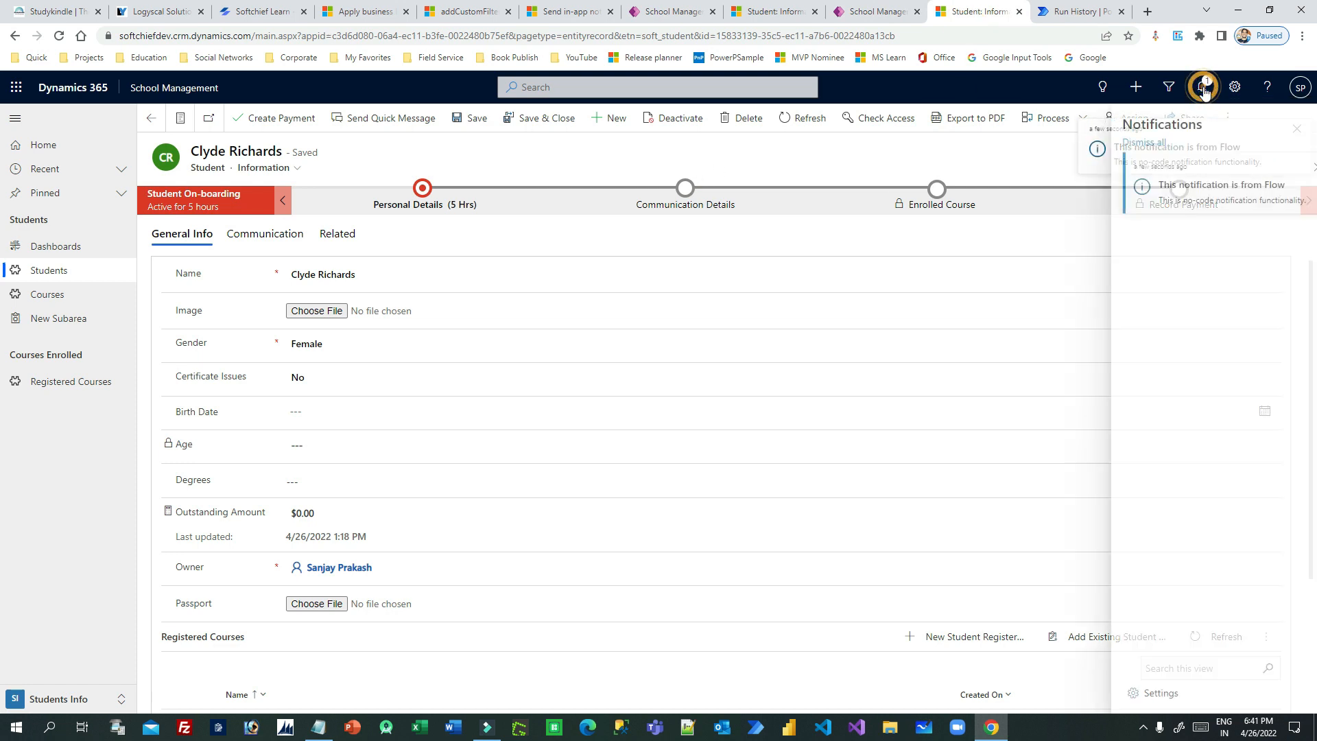
{"action": "left_click_drag", "start_coordinate": [1165, 185], "coordinate": [1290, 191]}
{"action": "left_click", "coordinate": [1229, 193]}
{"action": "left_click_drag", "start_coordinate": [1159, 185], "coordinate": [1276, 212]}
{"action": "left_click", "coordinate": [1276, 212]}
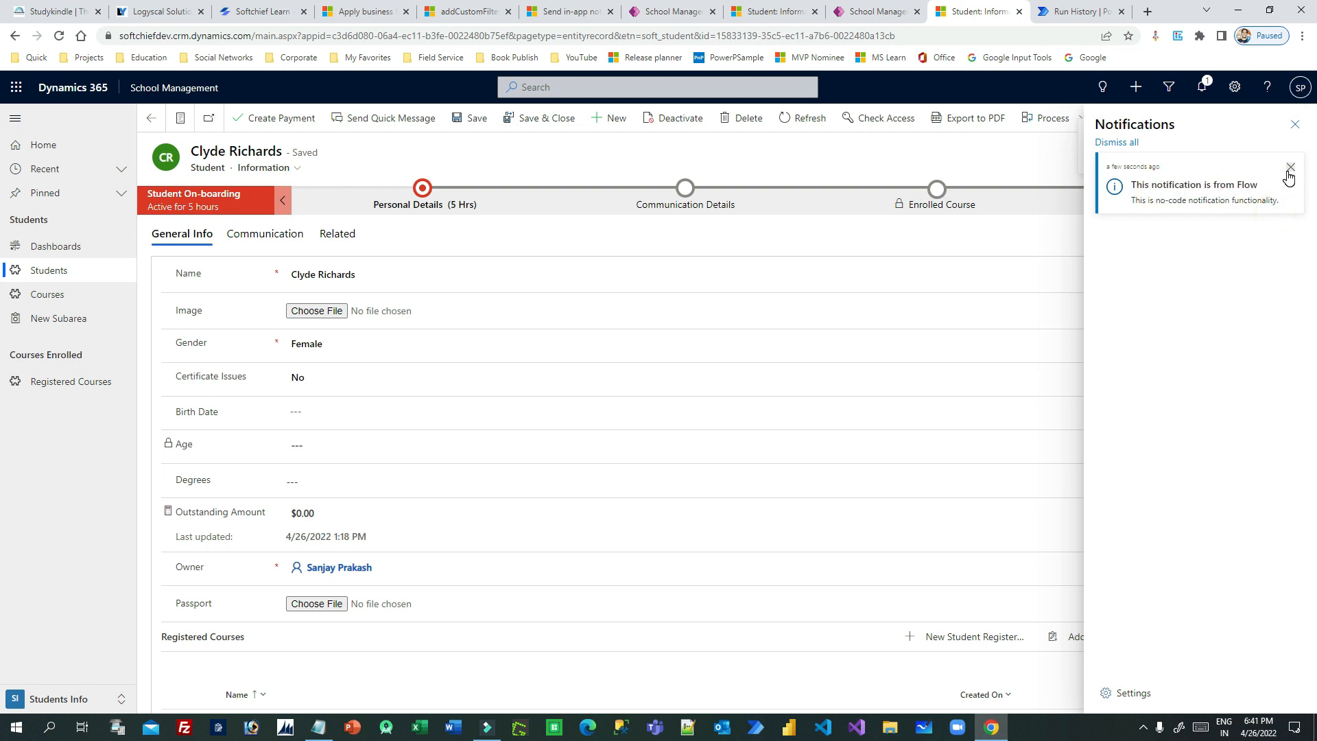
{"action": "left_click_drag", "start_coordinate": [1138, 184], "coordinate": [1187, 199]}
{"action": "left_click", "coordinate": [1170, 237]}
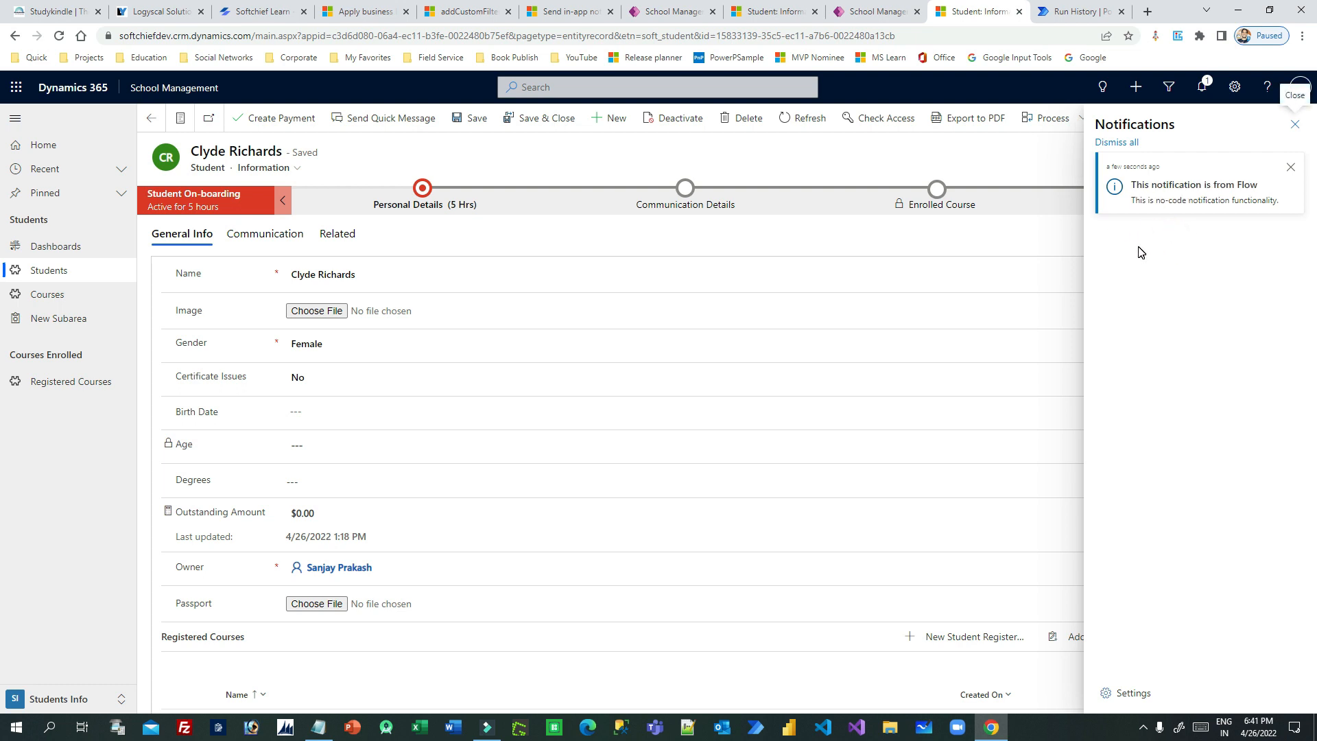
{"action": "left_click", "coordinate": [1295, 124]}
- Return to Power Automate, reopen the flow for editing and paste the Coho Winery and Service Appointment actions JSON into the notification's Data field
{"action": "left_click", "coordinate": [1077, 12]}
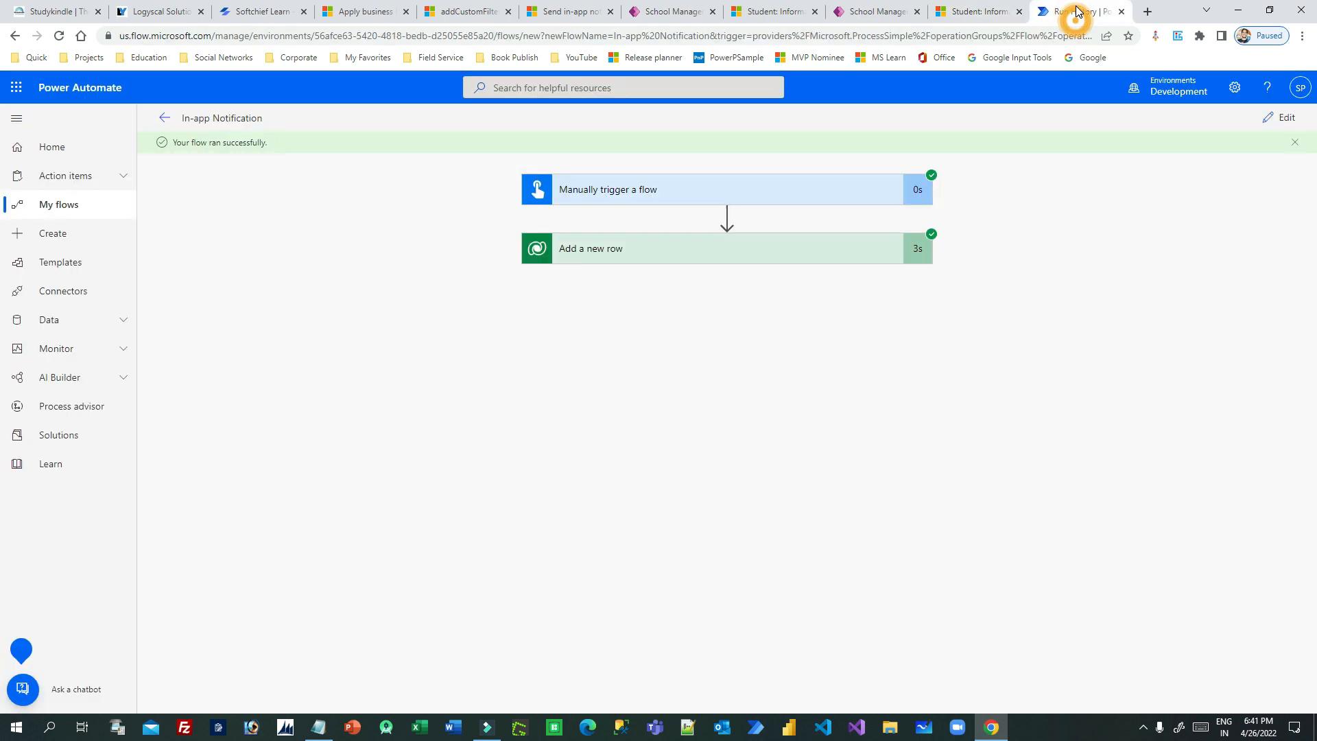
{"action": "left_click", "coordinate": [1279, 117]}
{"action": "scroll", "coordinate": [639, 411], "scroll_direction": "down", "scroll_amount": 2}
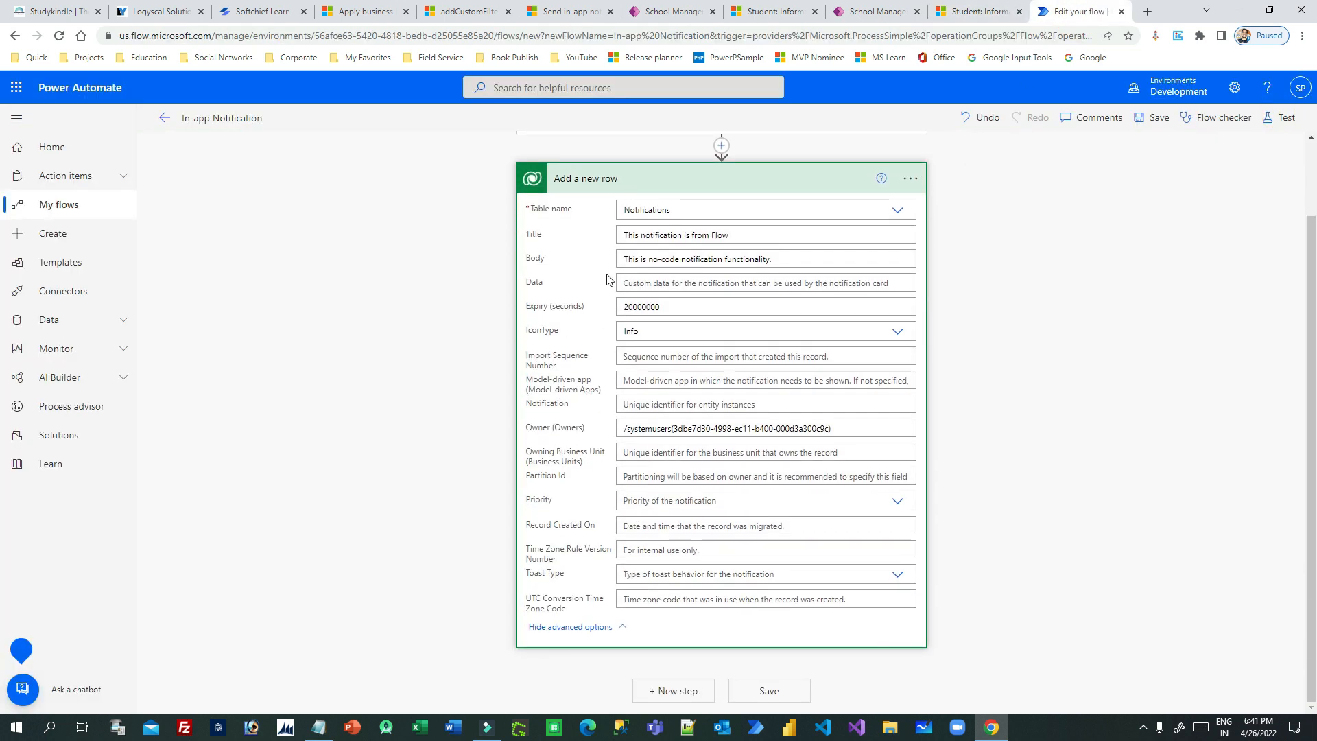
{"action": "left_click", "coordinate": [657, 266]}
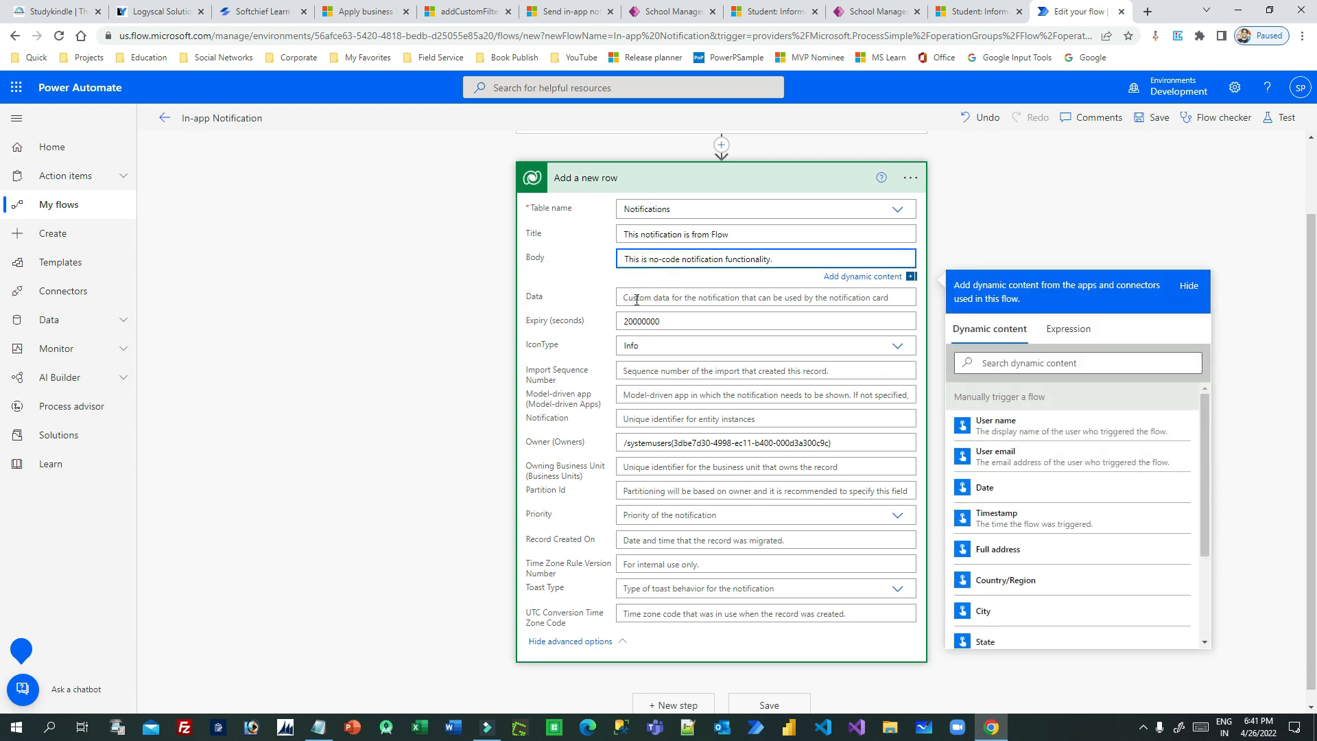
{"action": "left_click", "coordinate": [688, 300]}
{"action": "type", "text": "{ \"actions\": [ { \"title\": \"Coho Winery\", \"data\": { \"url\": \"?pagetype=entityrecord&etn=account&id=b0a19cdd-88df-e311-b8e5-6c3be5a8b200\", \"navigationTarget\": \"dialog\" } }, { \"title\": \"Service Appointment\", \"data\": { \"url\": \"?pagetype=entityrecord&etn=appointment&id=96db3cf0-e605-ec11-94ef-000d3a36469a\", \"navigationTarget\": \"dialog\" } } ] }"}
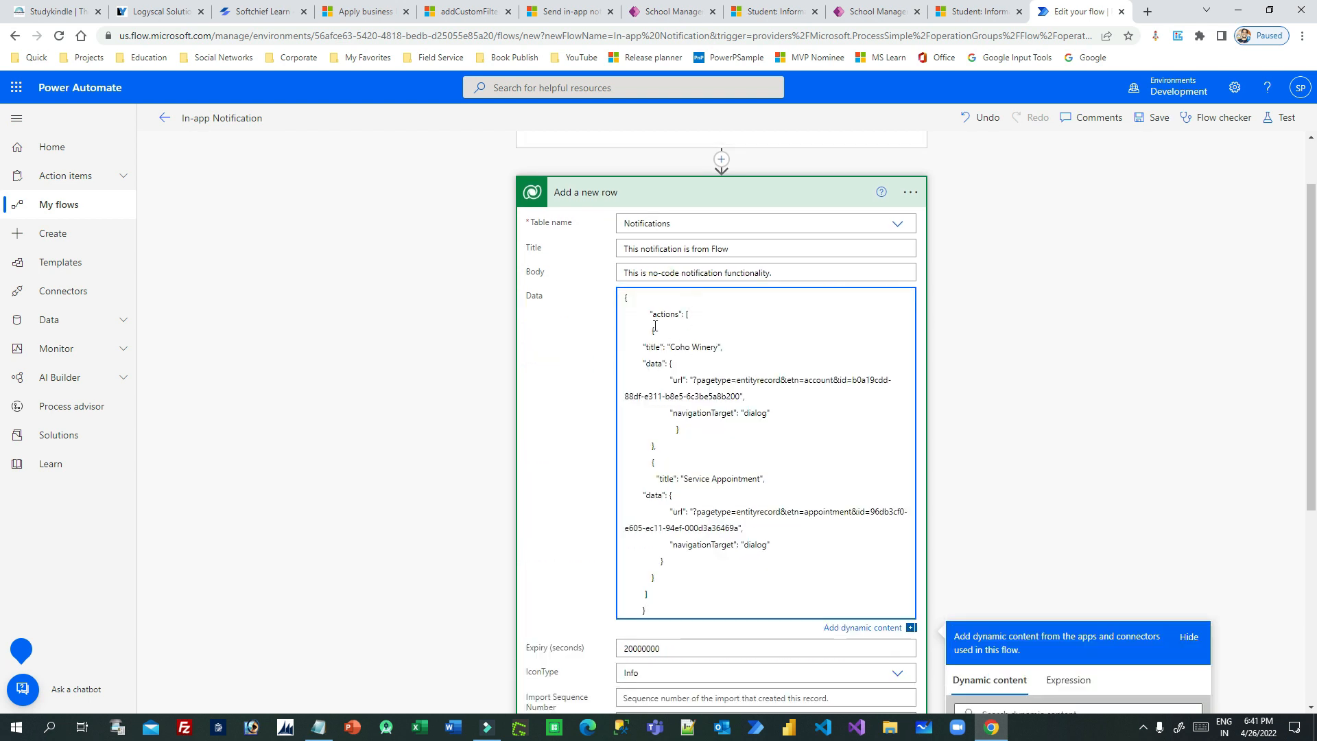
- Examine the actions JSON in the Data field, including each action's title, record URL, entity, record ID and navigation target
{"action": "left_click_drag", "start_coordinate": [651, 314], "coordinate": [690, 314]}
{"action": "left_click_drag", "start_coordinate": [718, 353], "coordinate": [671, 350]}
{"action": "left_click_drag", "start_coordinate": [694, 379], "coordinate": [734, 410]}
{"action": "double_click", "coordinate": [746, 413]}
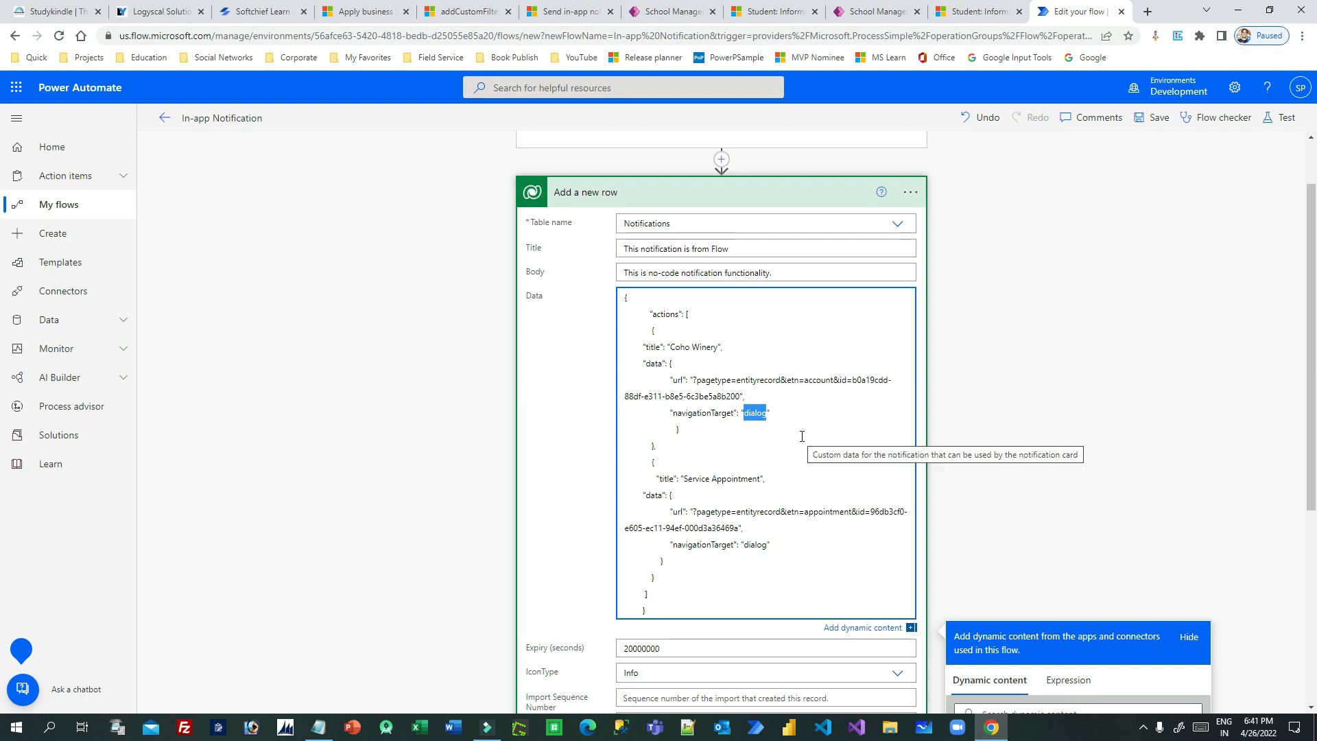
{"action": "scroll", "coordinate": [802, 437], "scroll_direction": "down", "scroll_amount": 1}
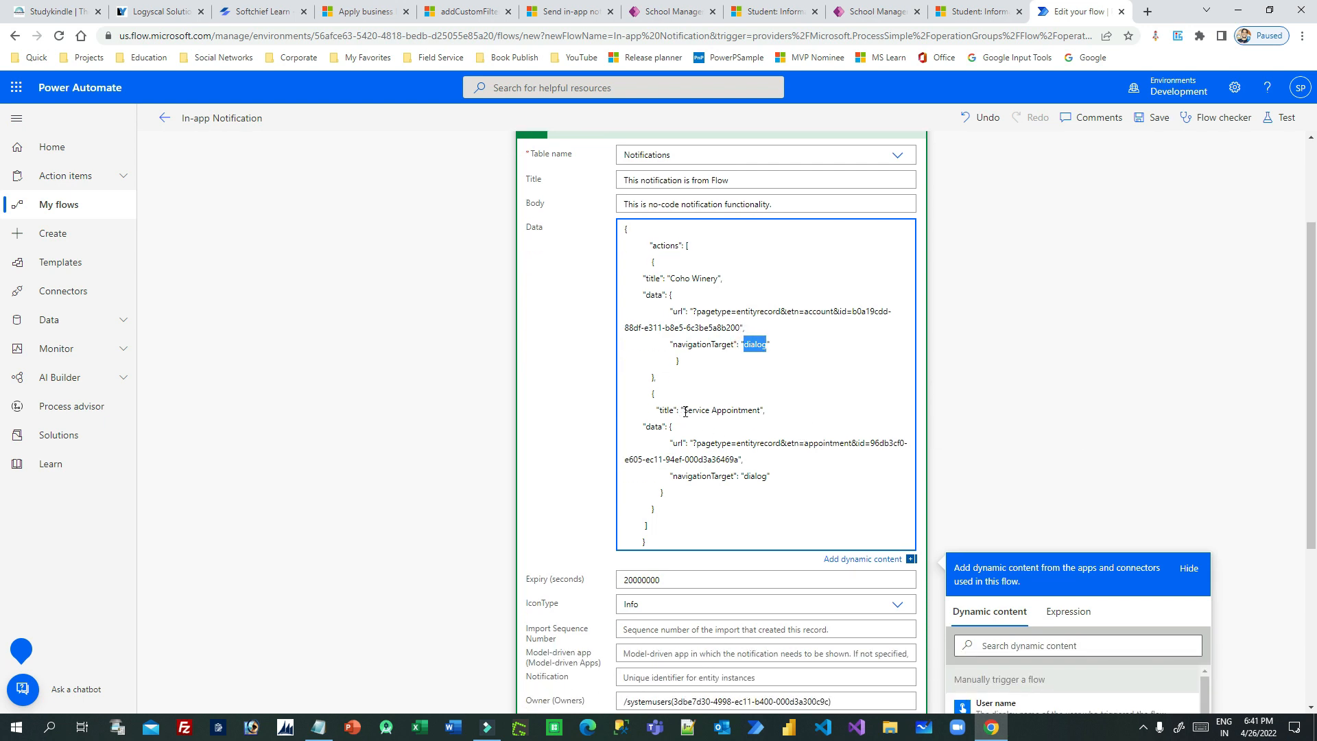
{"action": "left_click_drag", "start_coordinate": [684, 412], "coordinate": [768, 410]}
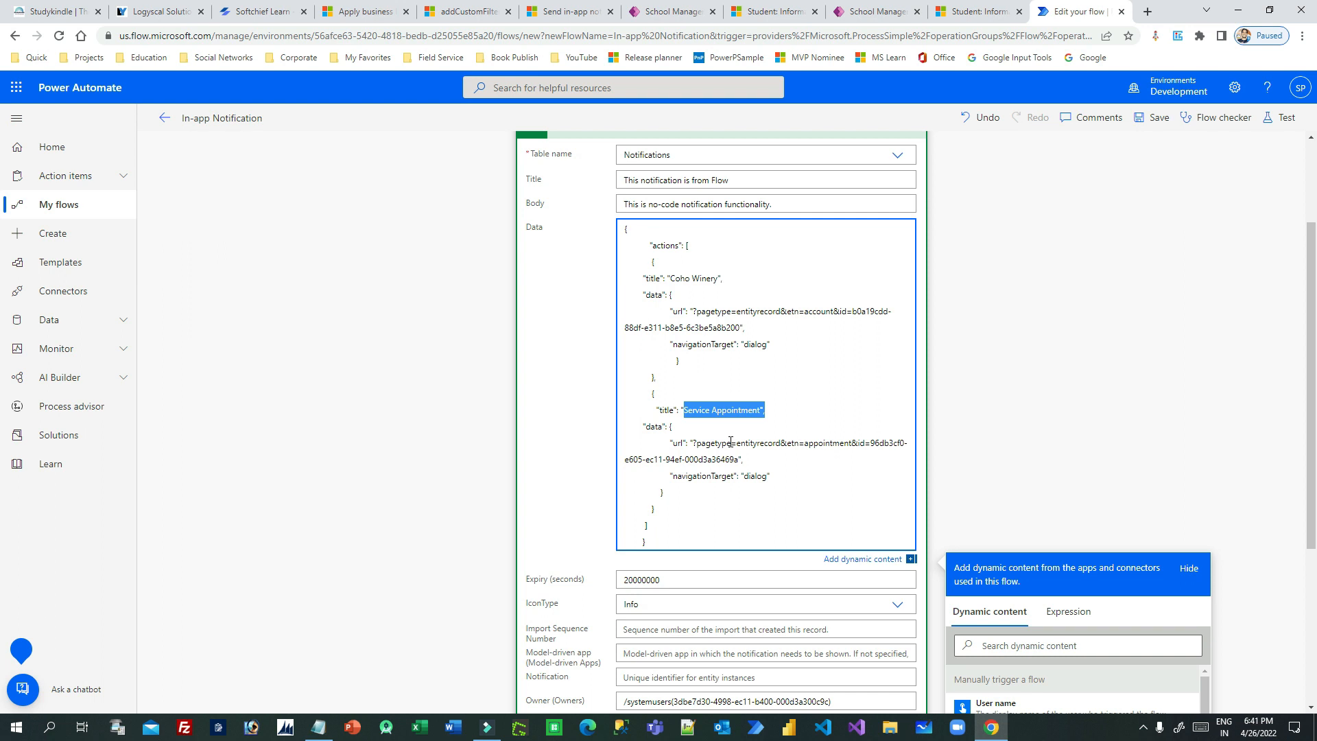
{"action": "double_click", "coordinate": [840, 444]}
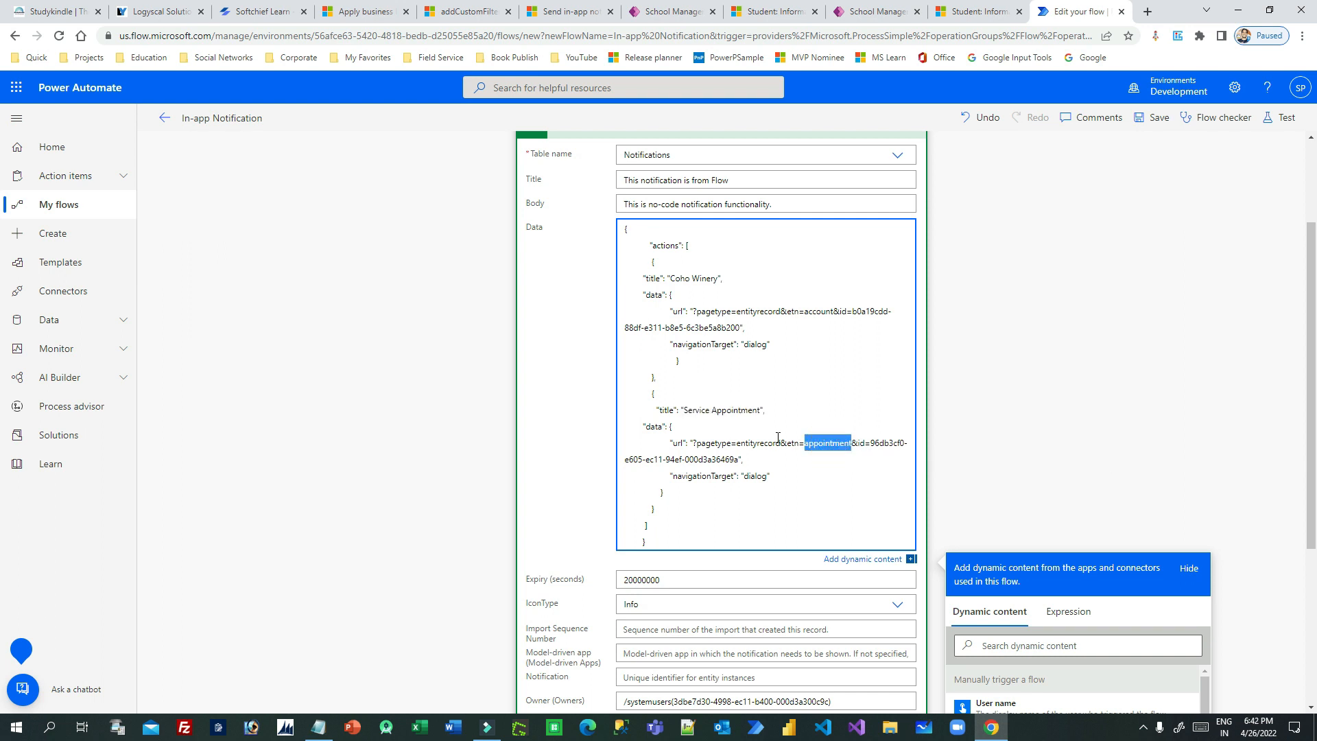
{"action": "left_click_drag", "start_coordinate": [871, 446], "coordinate": [740, 456]}
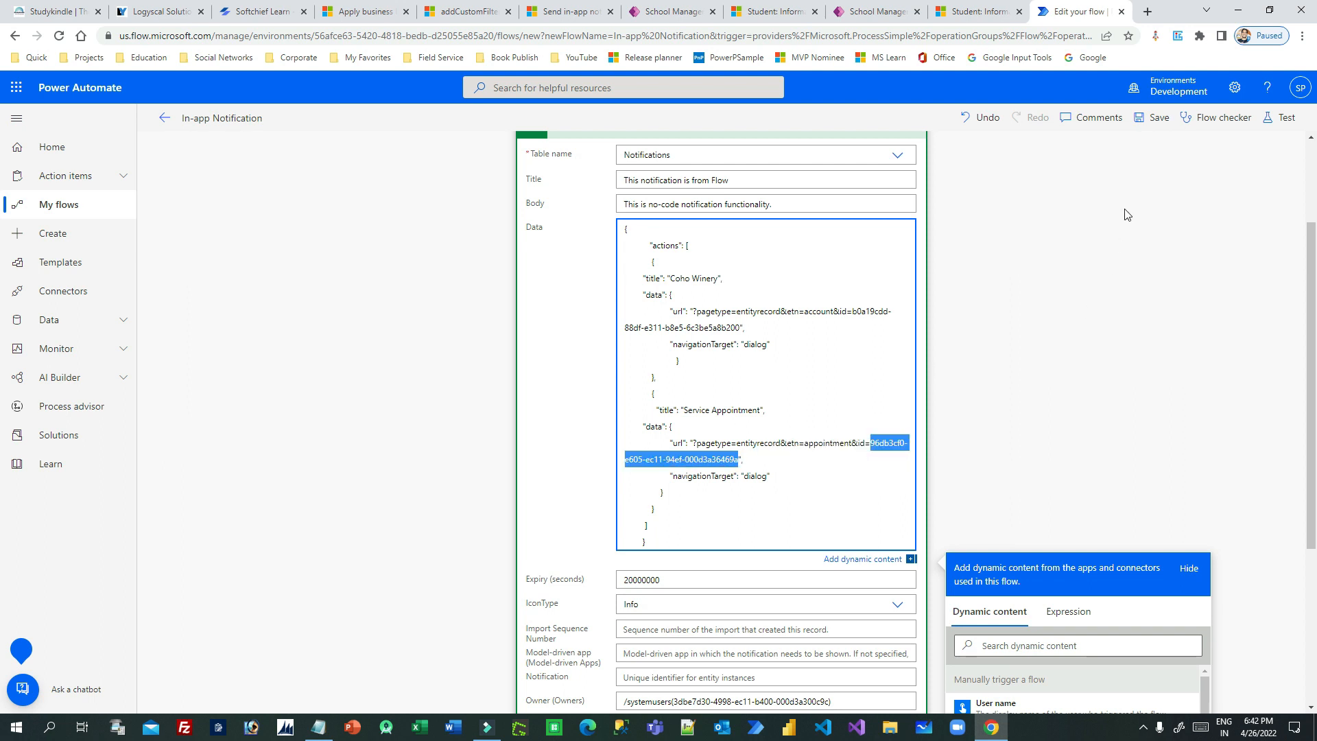
- Save the flow with the custom actions data and test-run it again
{"action": "left_click", "coordinate": [1153, 117]}
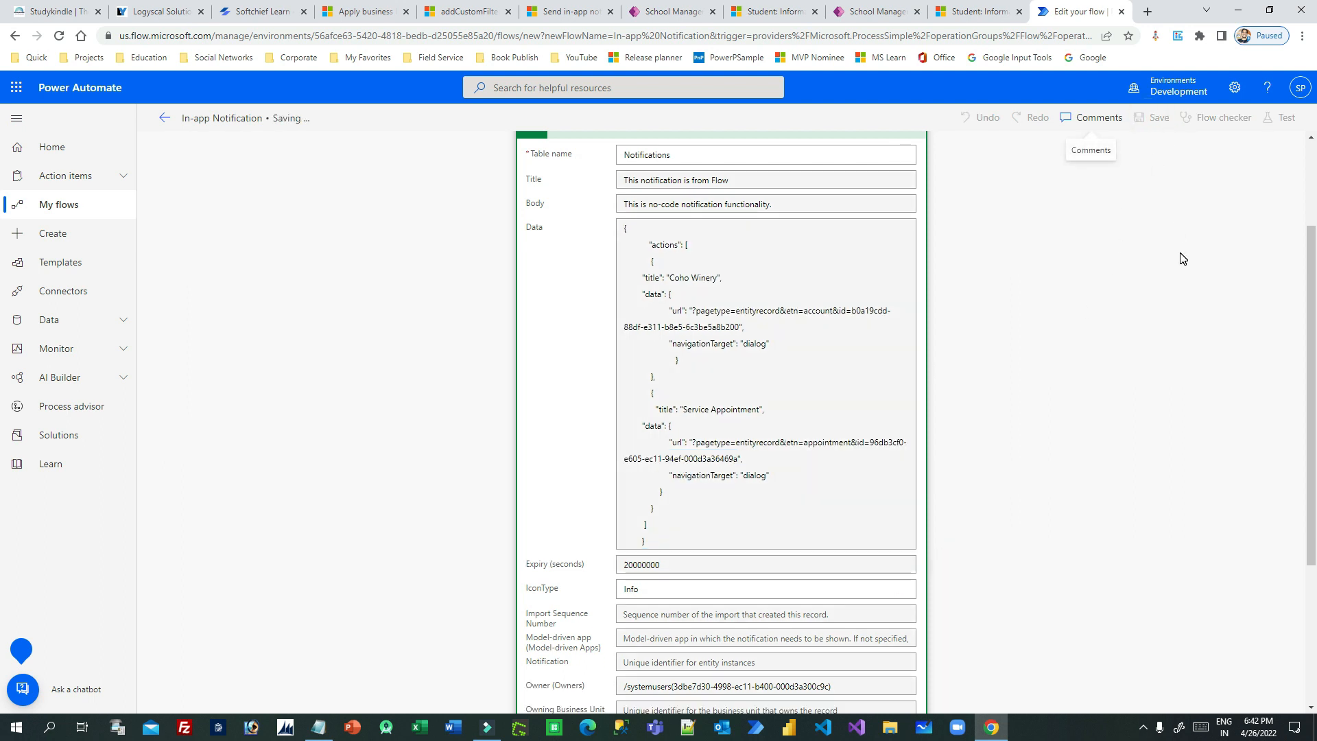
{"action": "left_click", "coordinate": [1278, 126]}
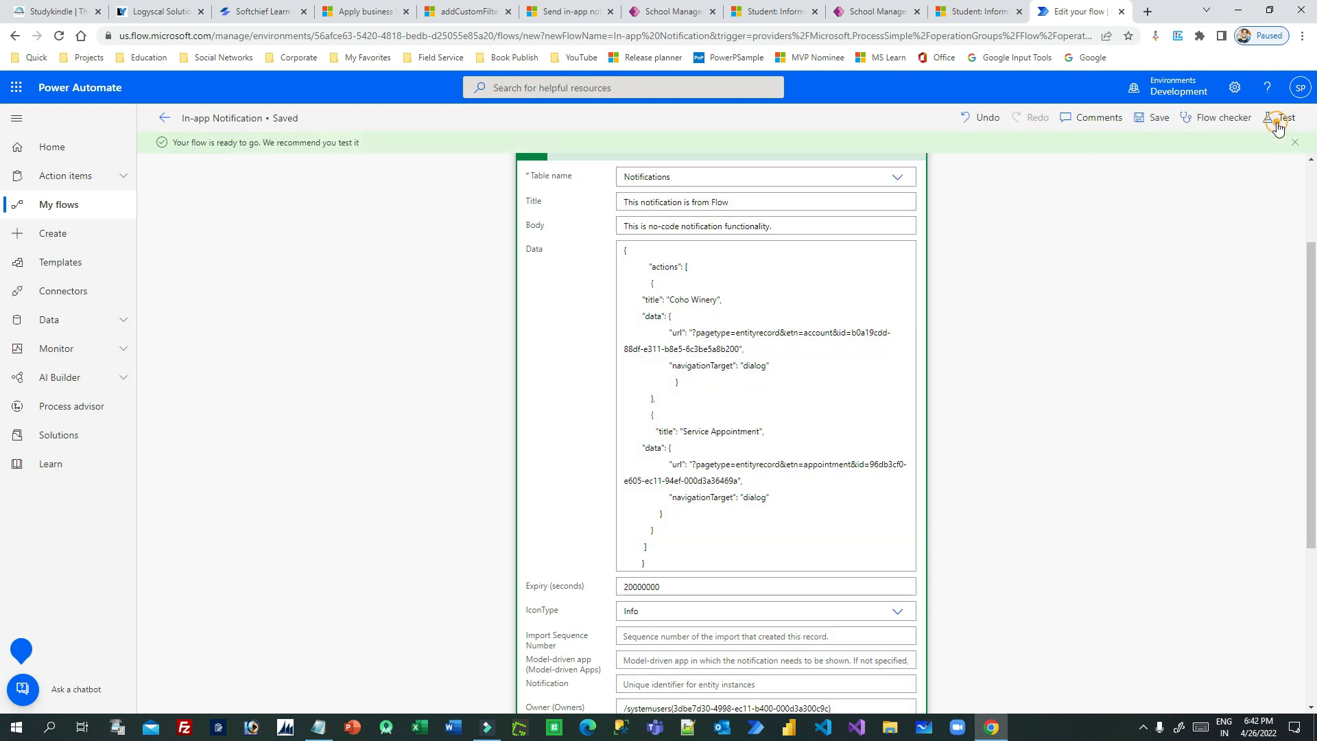
{"action": "left_click", "coordinate": [1124, 689]}
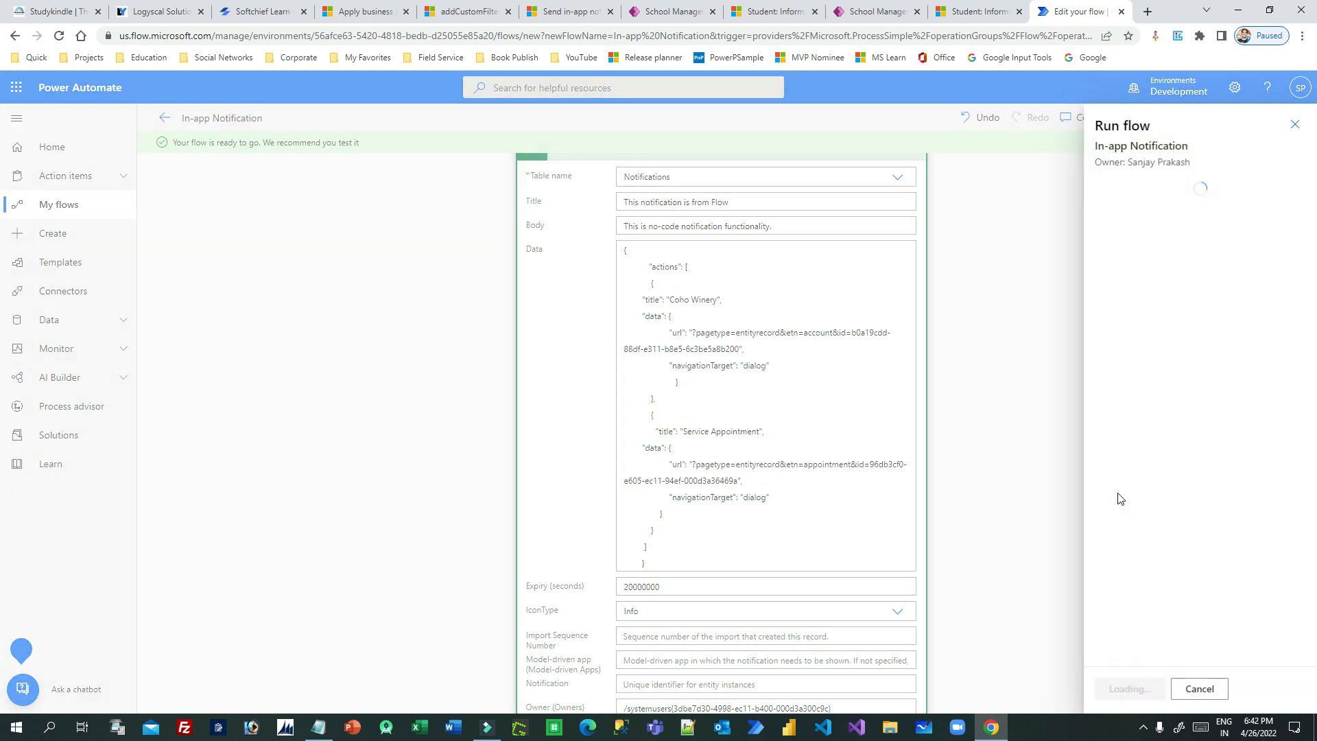
{"action": "left_click", "coordinate": [1126, 690]}
{"action": "left_click", "coordinate": [1124, 688]}
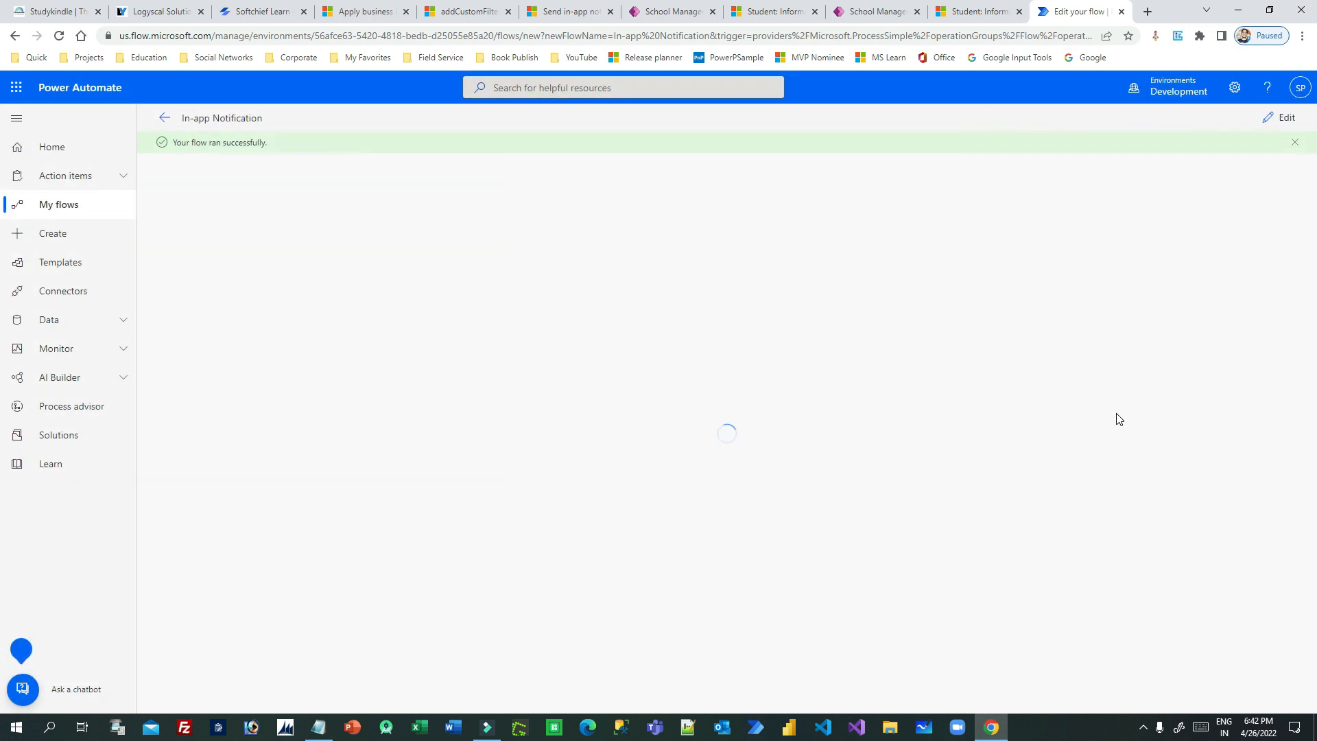
- Switch to the School Management app and open the notification list to check the new notification's action links
{"action": "left_click", "coordinate": [962, 19]}
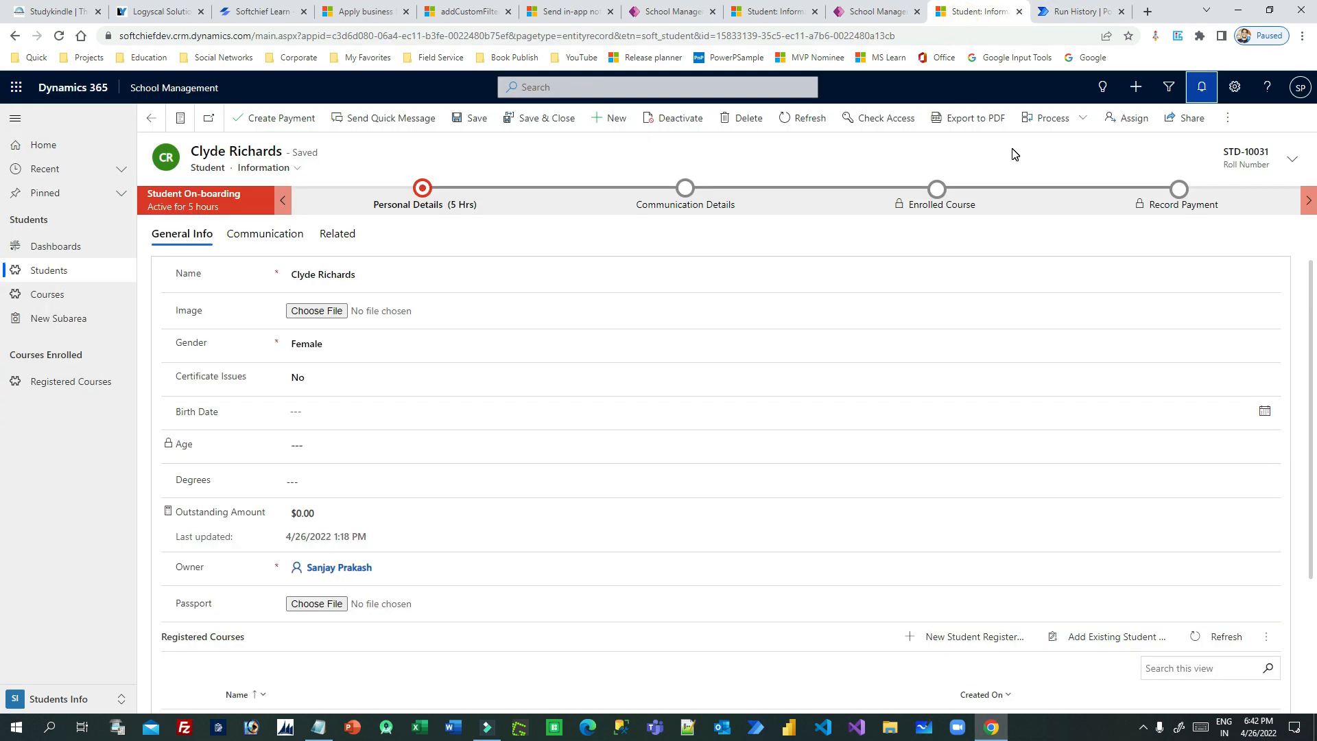
{"action": "left_click", "coordinate": [1073, 11]}
{"action": "left_click", "coordinate": [978, 12]}
{"action": "left_click", "coordinate": [1019, 172]}
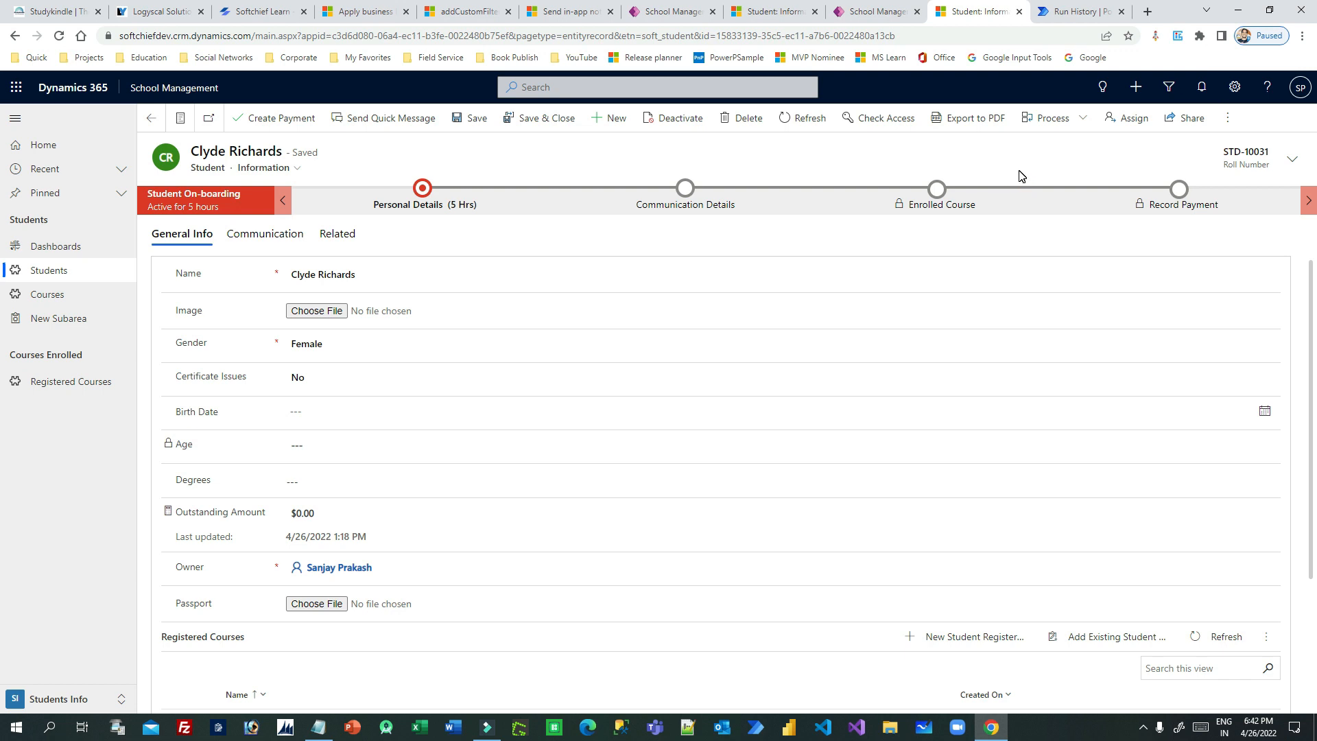
{"action": "left_click", "coordinate": [1068, 158]}
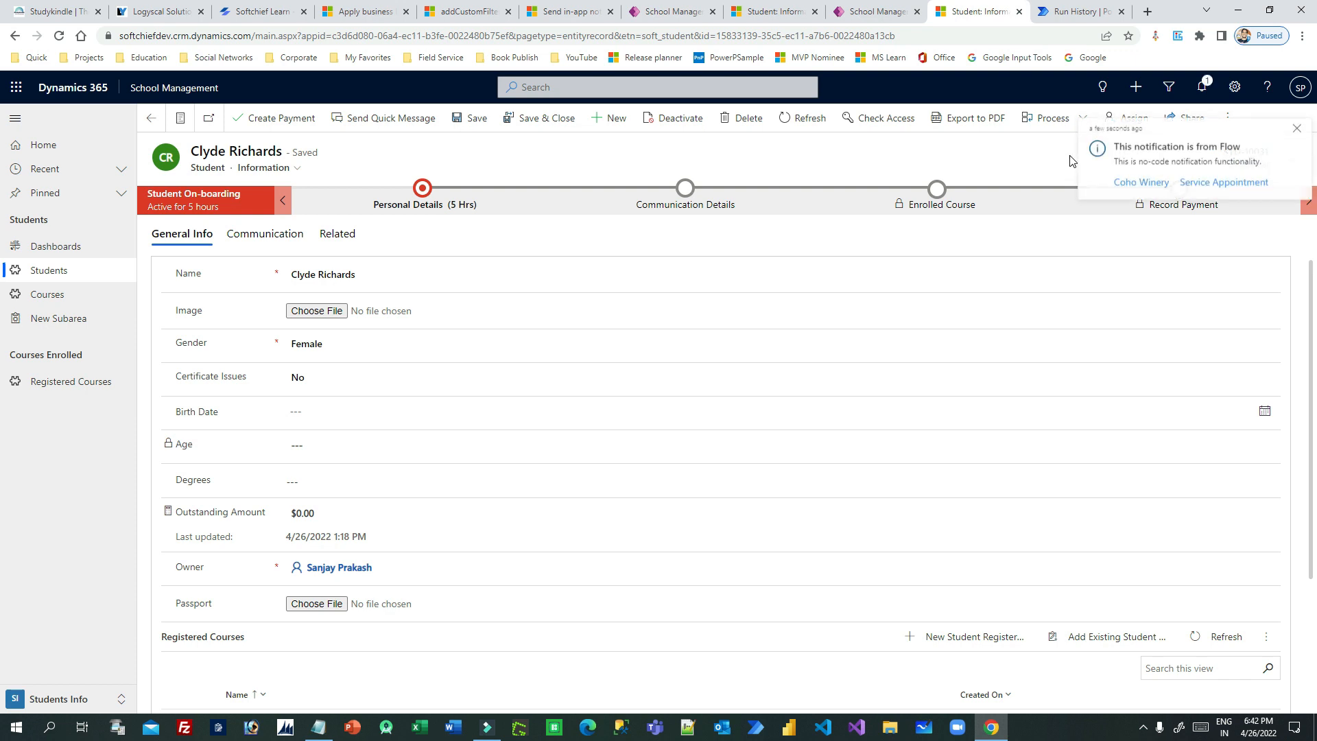
{"action": "scroll", "coordinate": [962, 274], "scroll_direction": "down", "scroll_amount": 3}
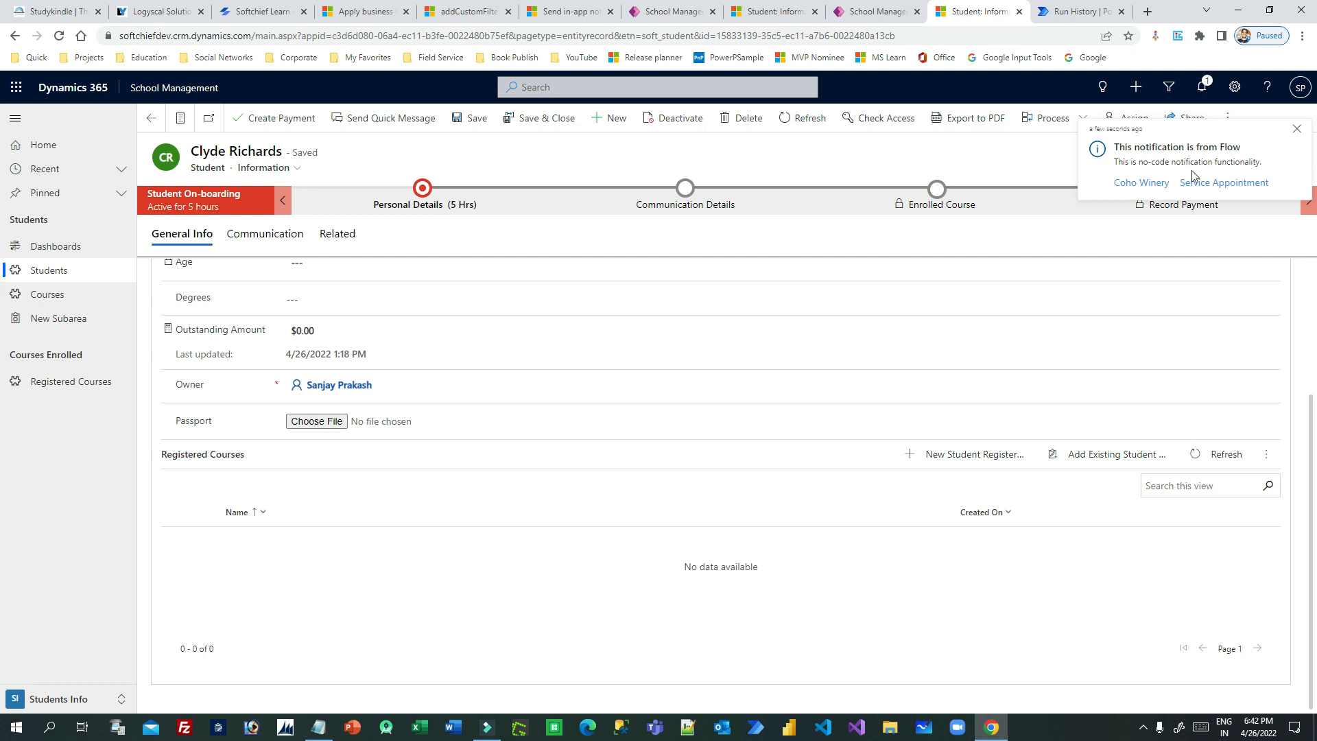
{"action": "left_click", "coordinate": [1202, 87]}
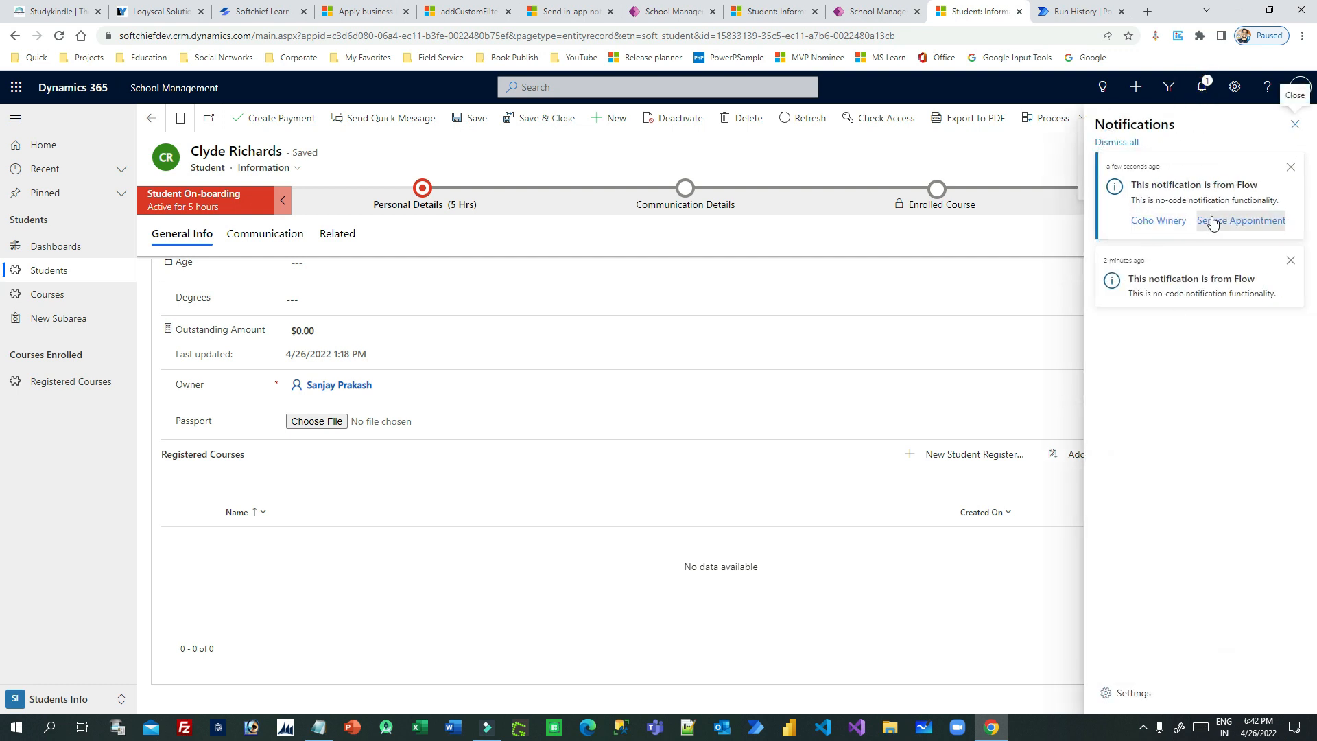
- Test the newest notification's Coho Winery and Service Appointment action links, check the Coho Winery account record in its dialog, and close it
{"action": "double_click", "coordinate": [1149, 180]}
{"action": "left_click", "coordinate": [1217, 181]}
{"action": "left_click", "coordinate": [1160, 221]}
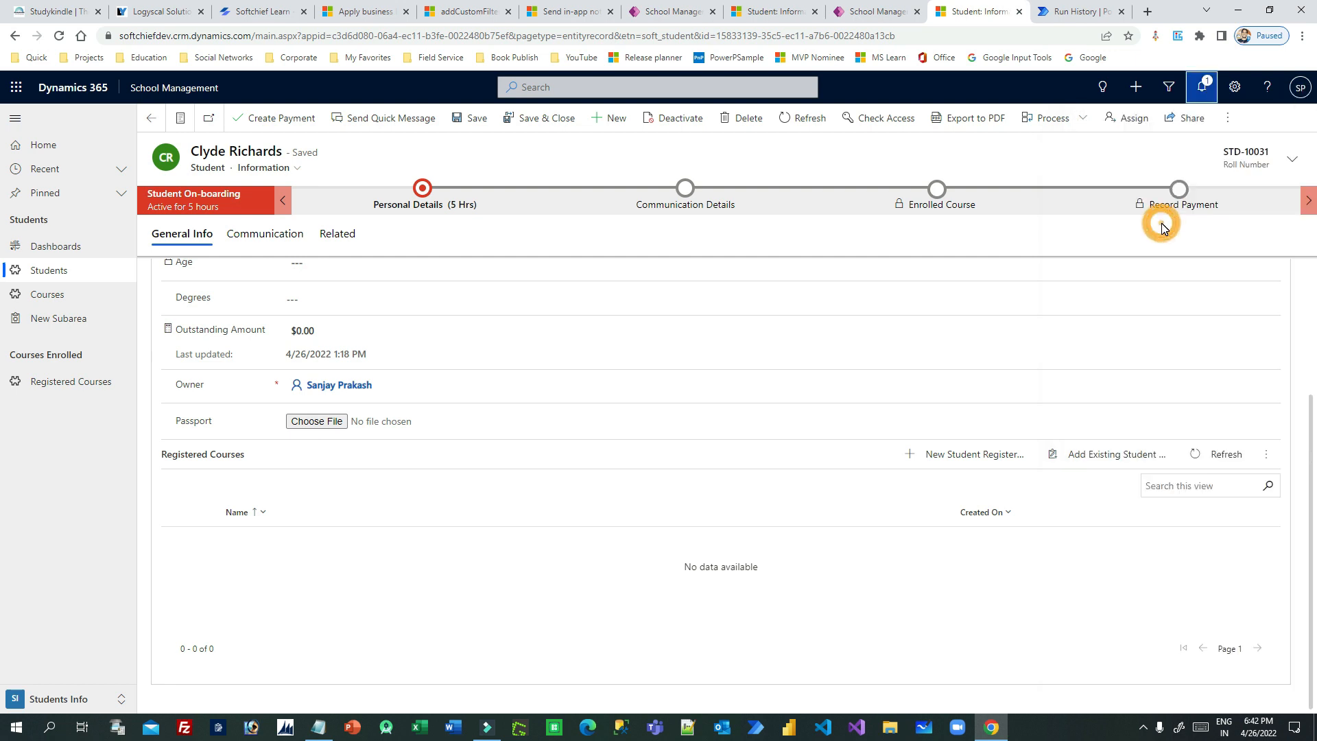
{"action": "left_click", "coordinate": [1203, 92]}
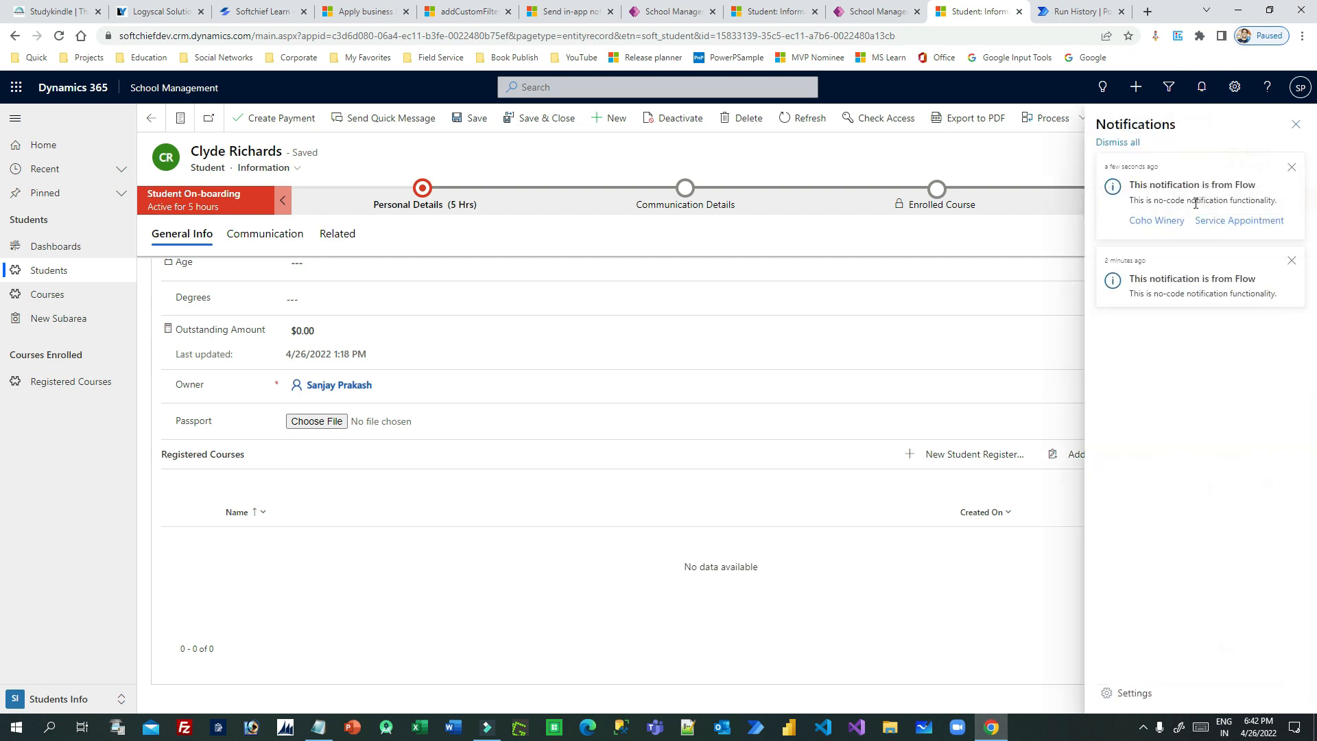
{"action": "left_click", "coordinate": [1228, 221]}
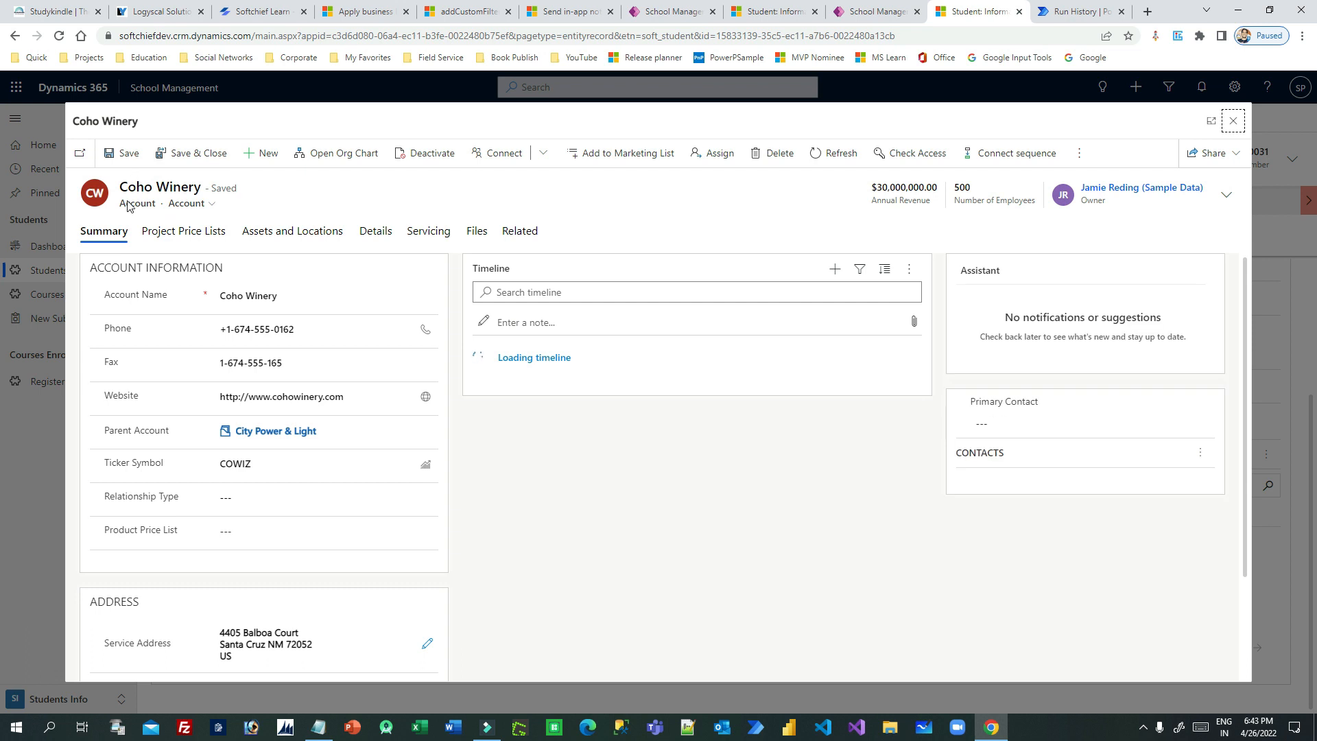
{"action": "left_click_drag", "start_coordinate": [130, 203], "coordinate": [315, 206]}
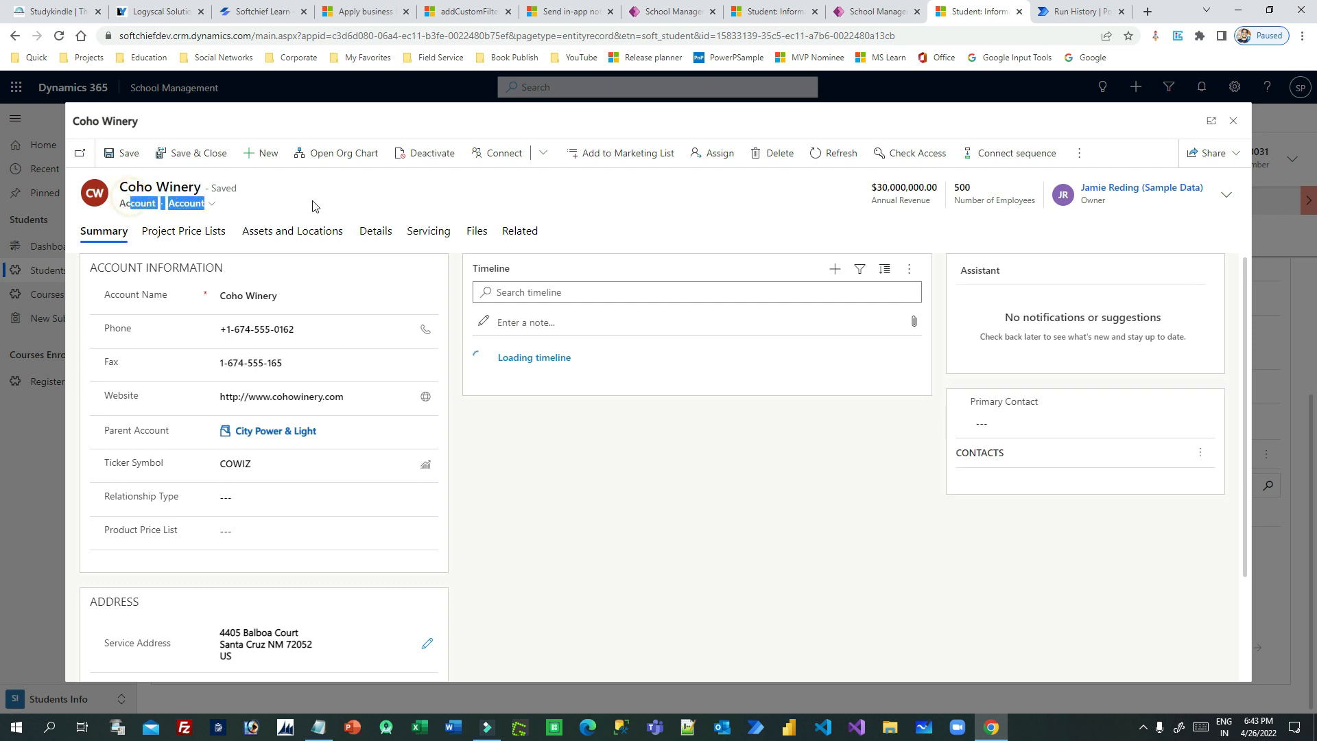
{"action": "left_click", "coordinate": [1233, 122]}
- Reopen the notification list and open the Coho Winery account dialog from the newest notification once more
{"action": "left_click", "coordinate": [1202, 87]}
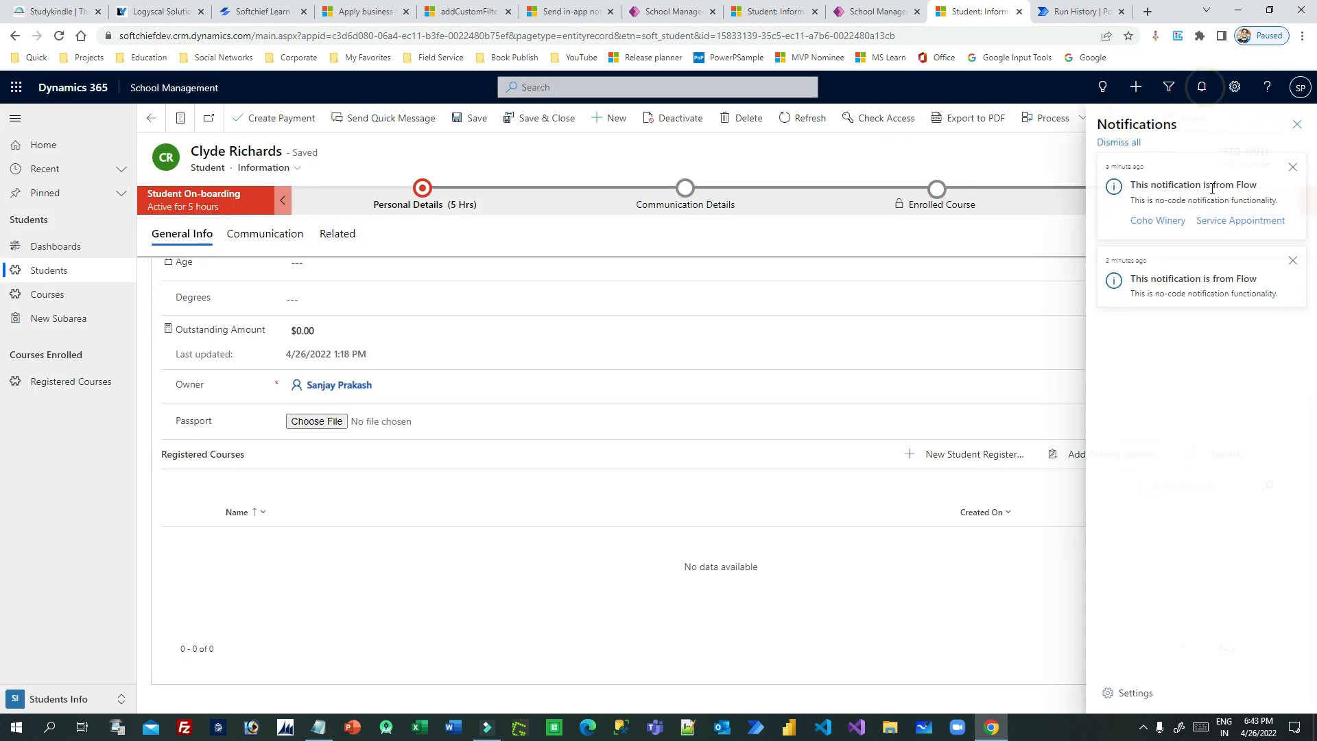
{"action": "left_click", "coordinate": [1202, 233]}
{"action": "left_click", "coordinate": [1202, 86]}
{"action": "left_click", "coordinate": [1158, 220]}
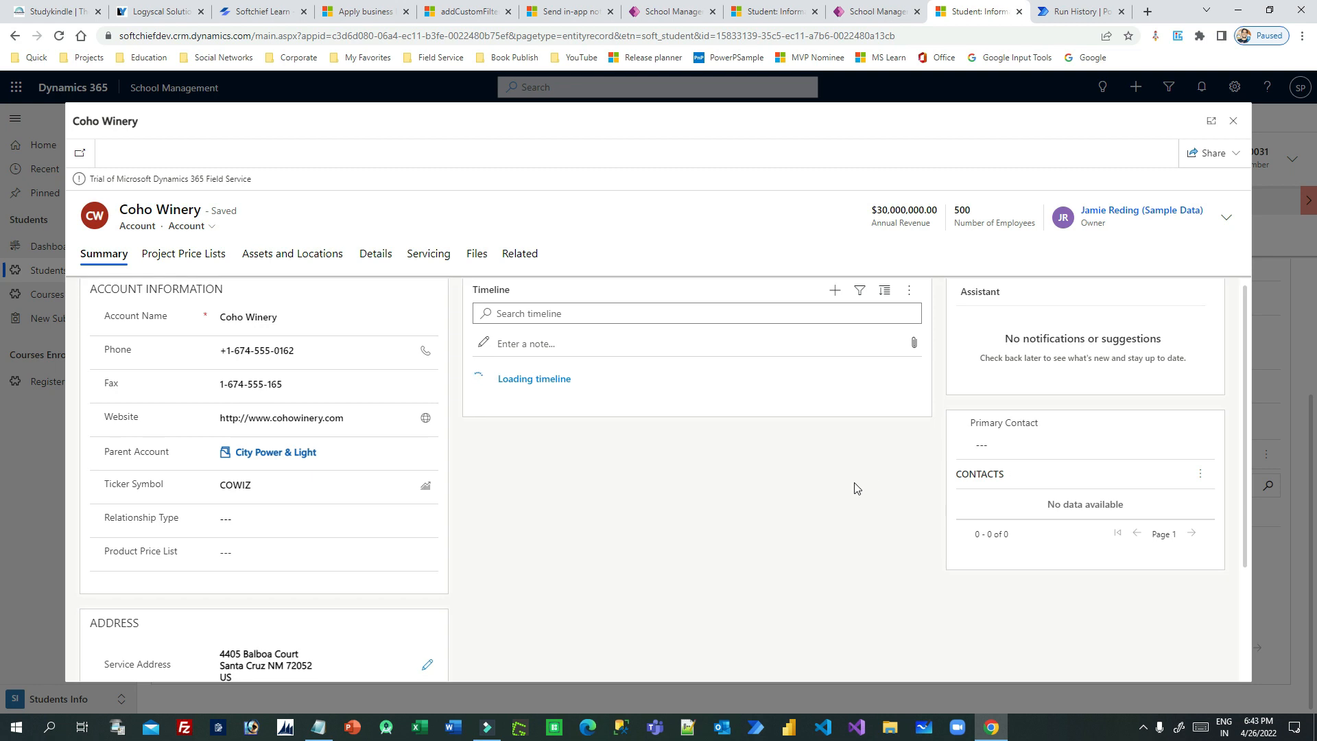
- Switch to Power Automate to review the flow's actions JSON in edit mode, and return to the notification list in School Management
{"action": "left_click", "coordinate": [1070, 15]}
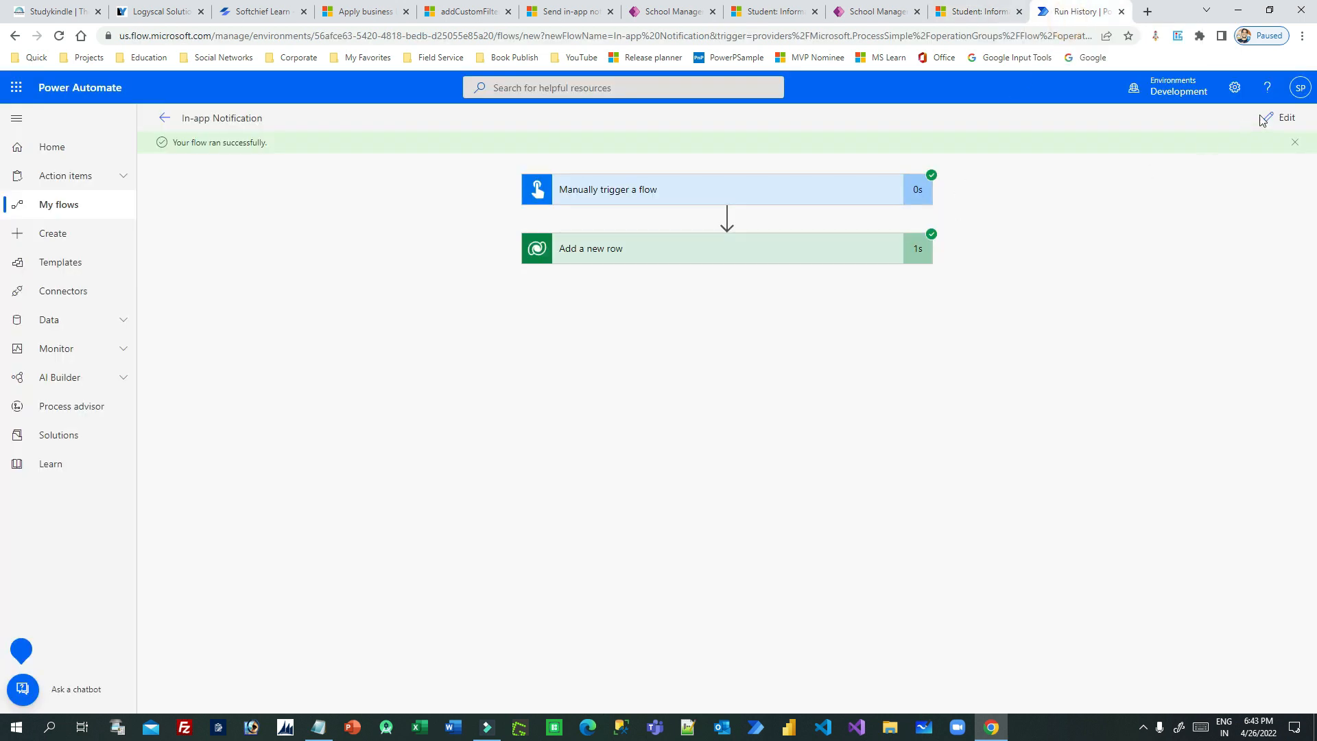
{"action": "left_click", "coordinate": [1280, 118]}
{"action": "left_click", "coordinate": [1043, 297]}
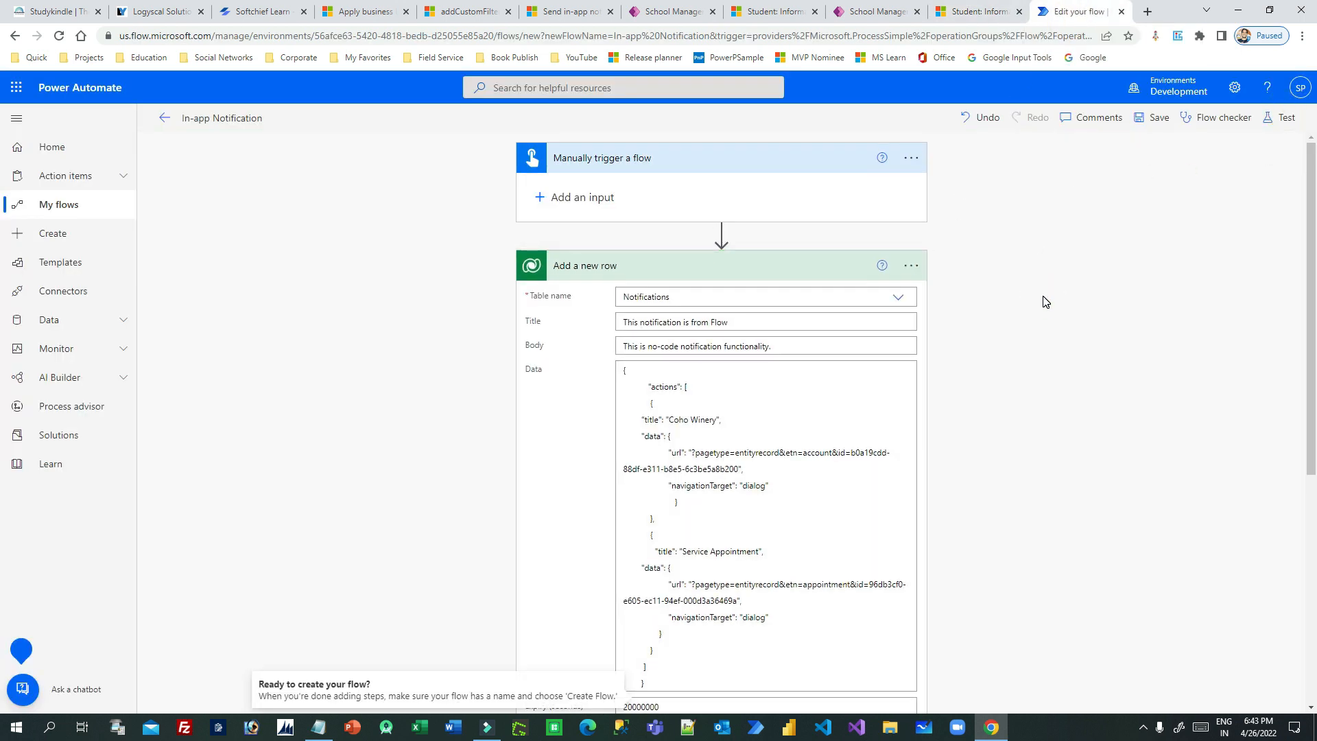
{"action": "left_click", "coordinate": [980, 14]}
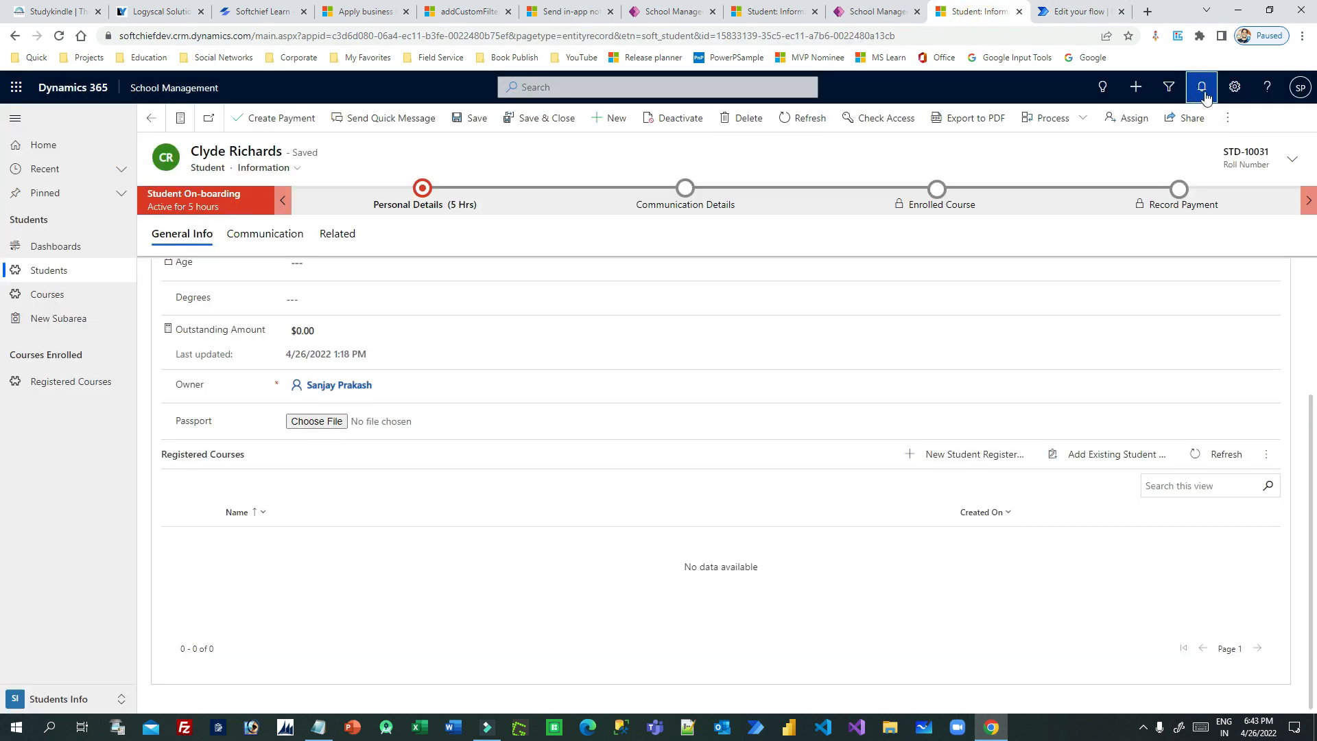
{"action": "left_click", "coordinate": [1202, 88]}
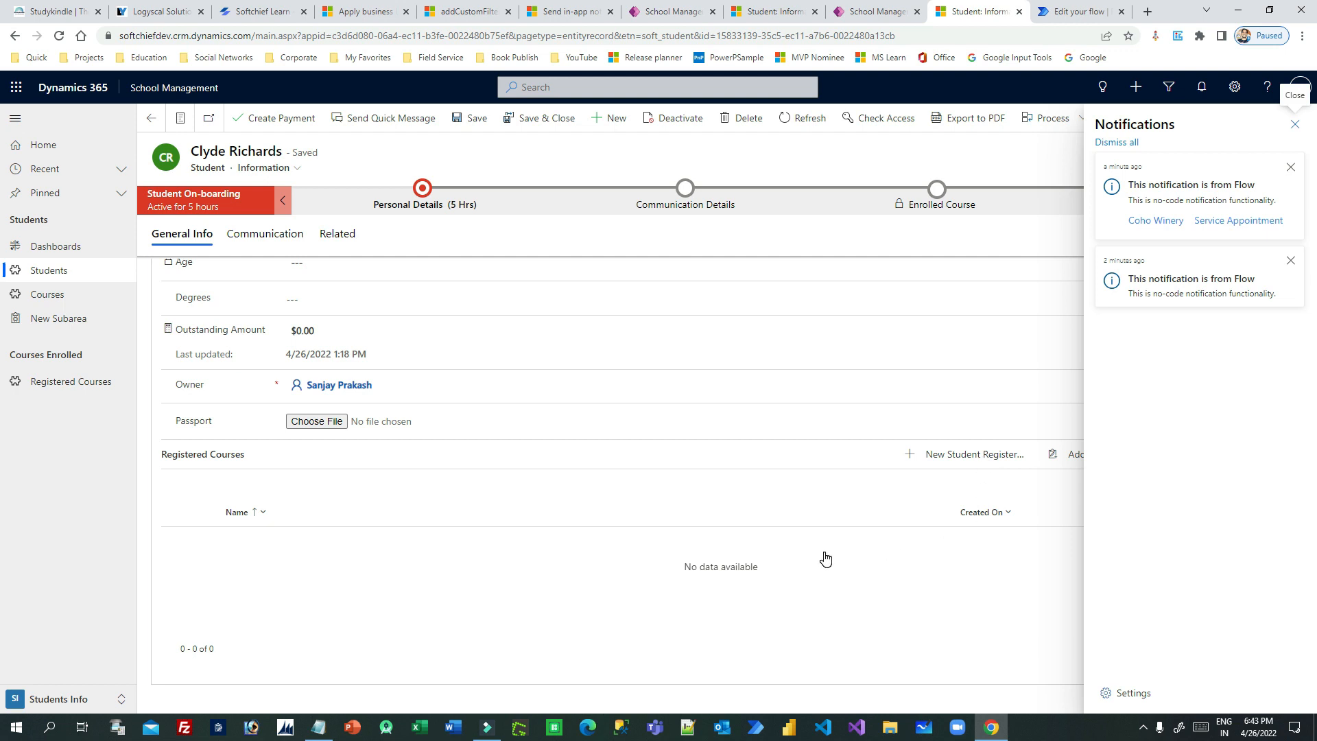
- Bring up the Notepad window holding the actions JSON and close it without saving the changes
{"action": "left_click", "coordinate": [323, 728]}
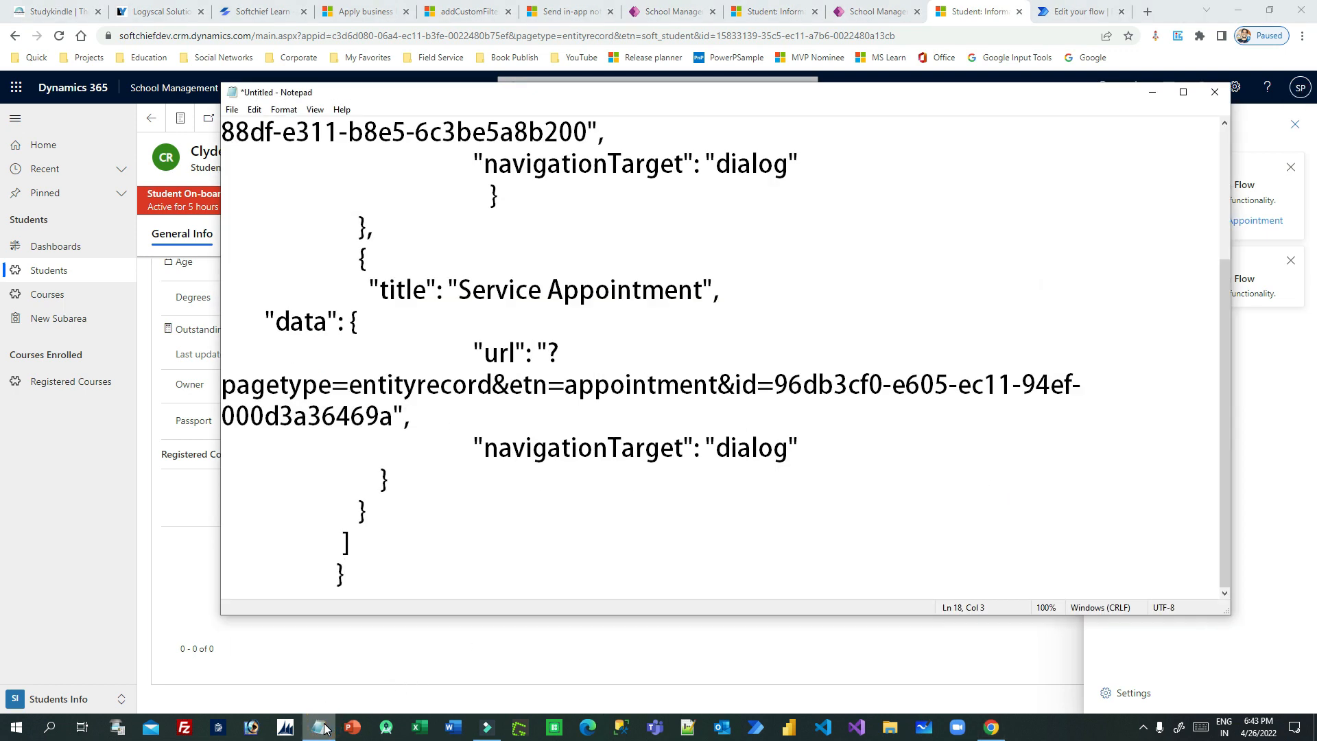
{"action": "left_click", "coordinate": [1215, 91]}
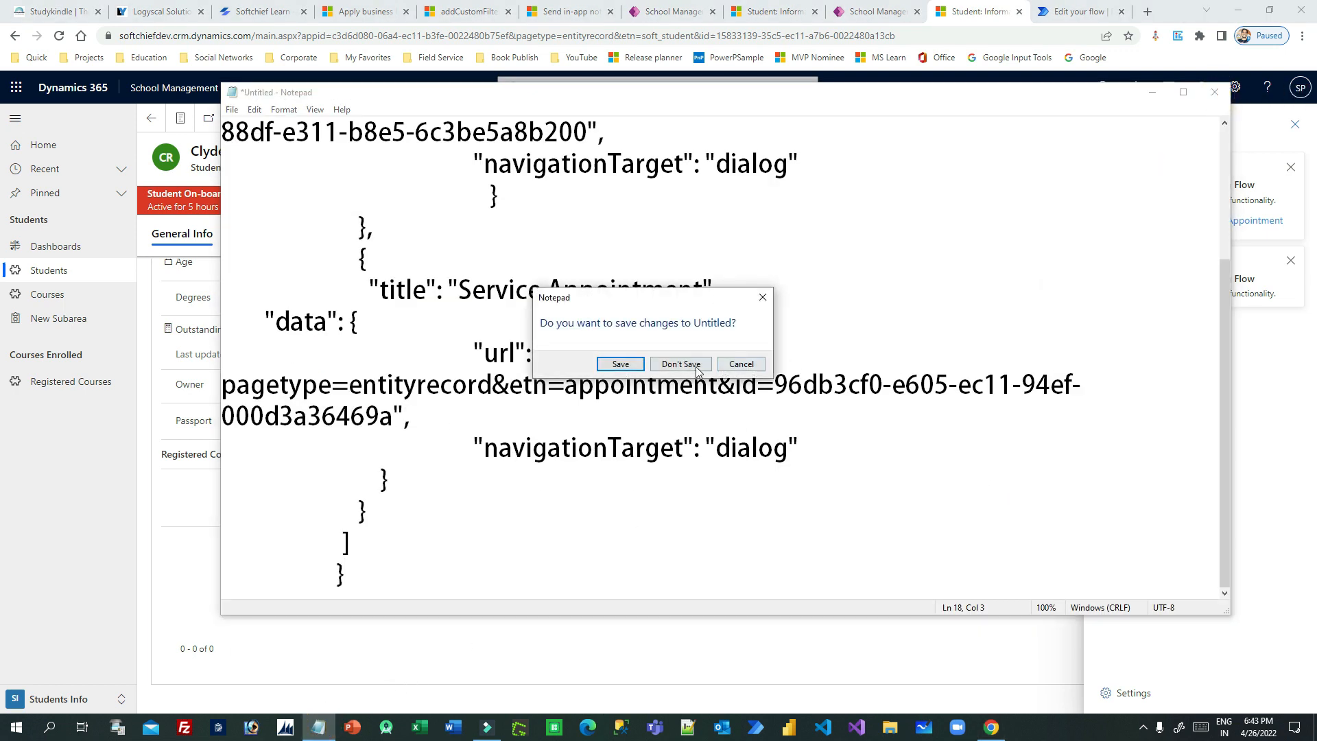
{"action": "left_click", "coordinate": [683, 362]}
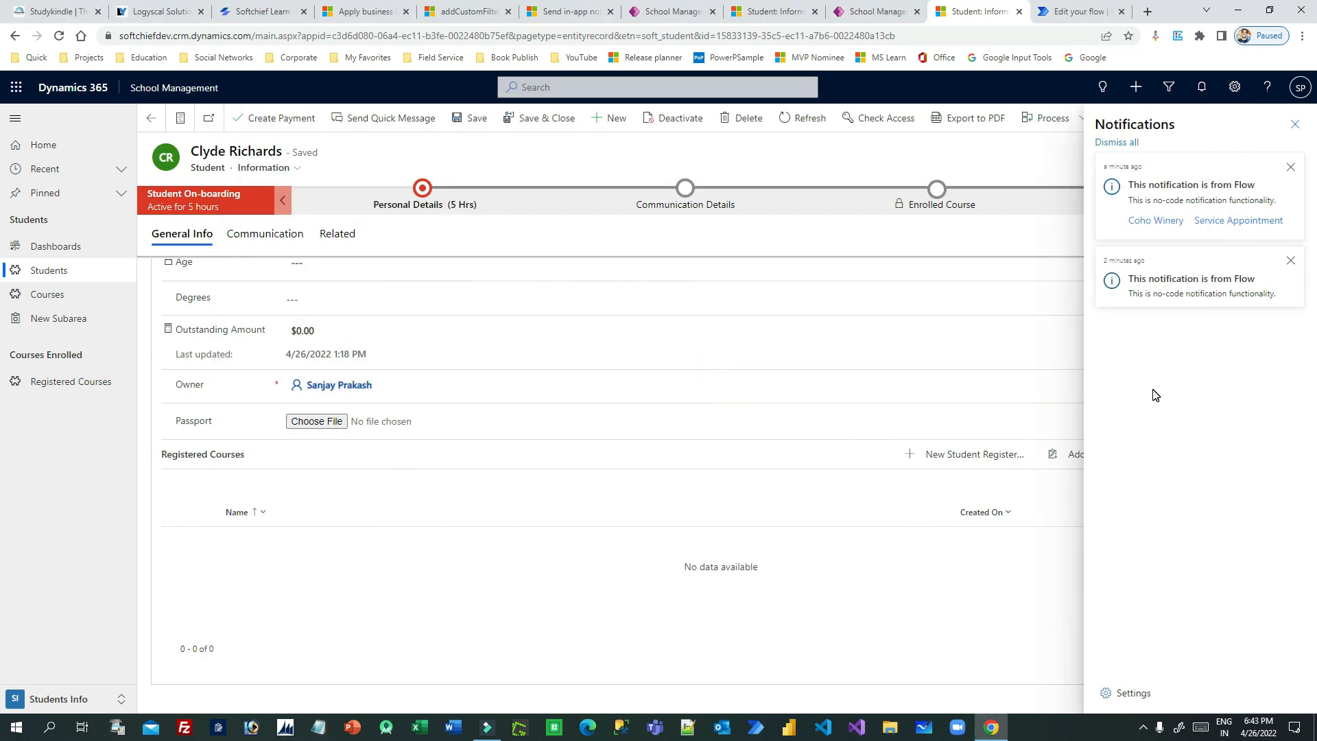